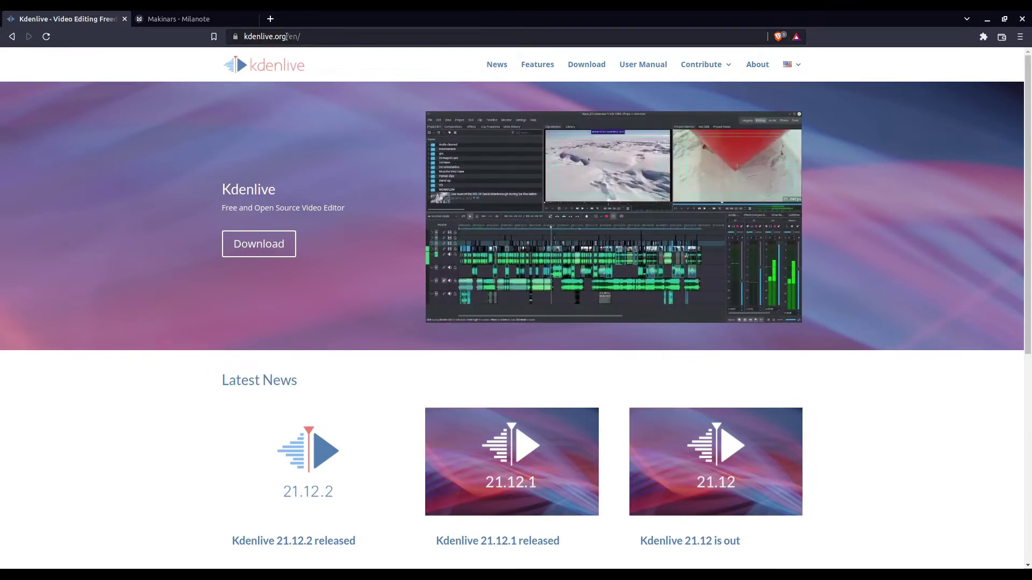
Visit the Kdenlive download page on kdenlive.org, then switch to the Kdenlive window.
click(260, 242)
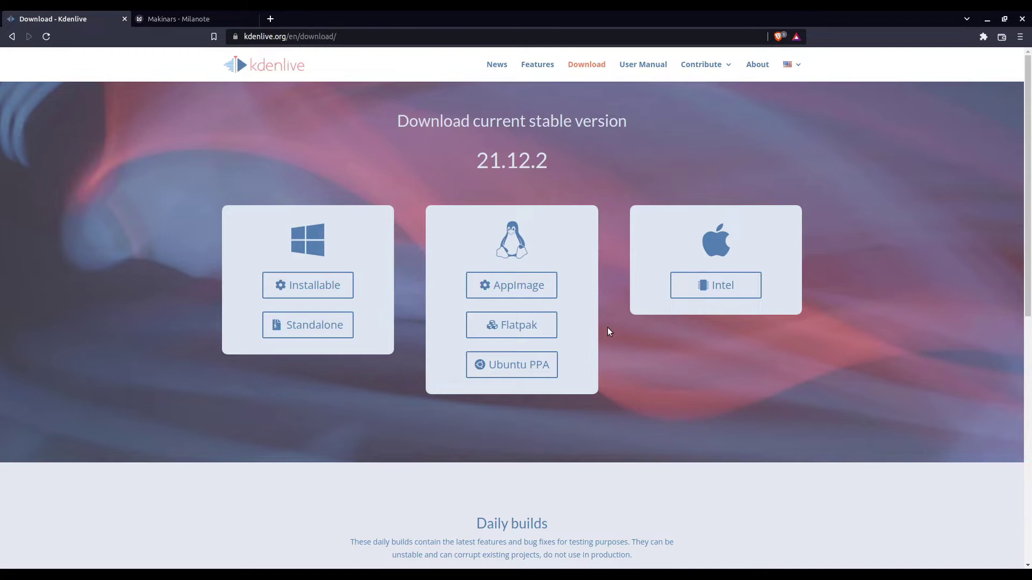
key(alt+Tab)
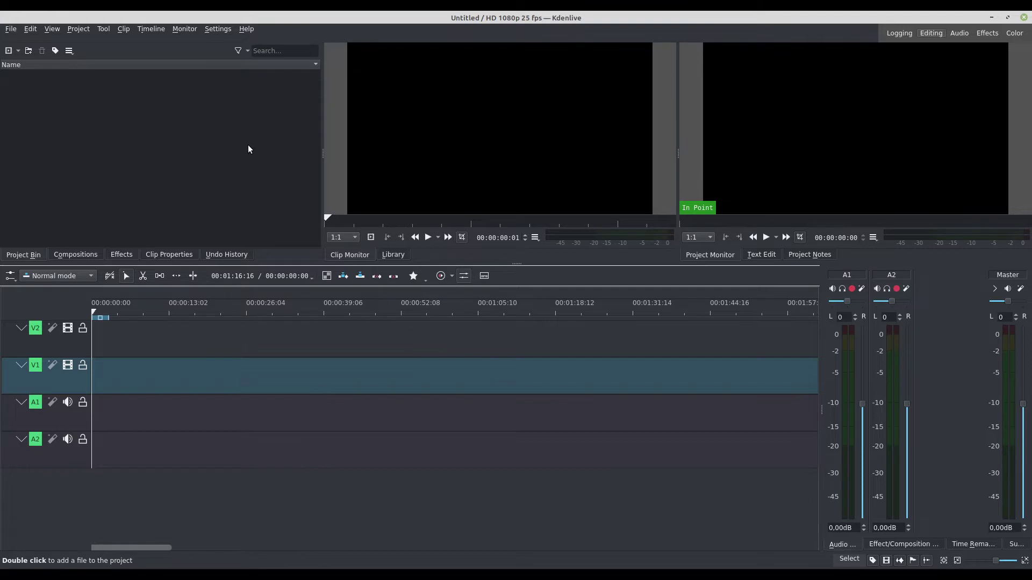
click(246, 29)
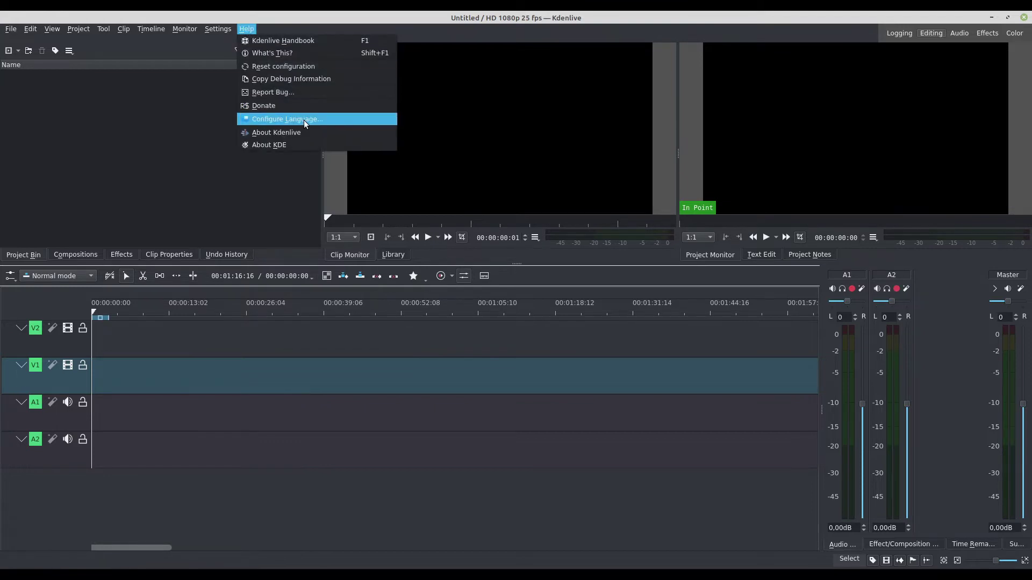
click(315, 120)
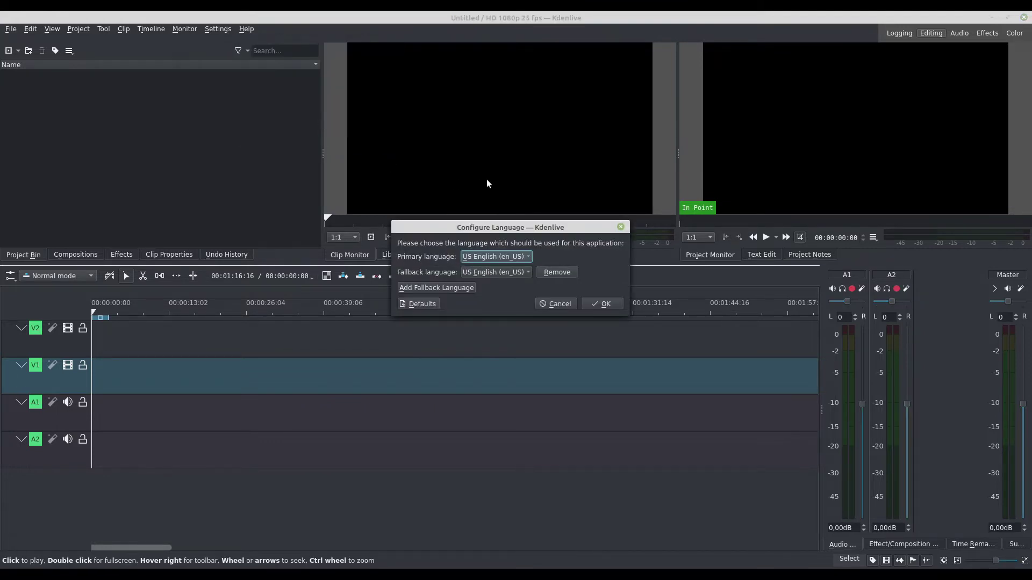
drag(492, 228, 491, 96)
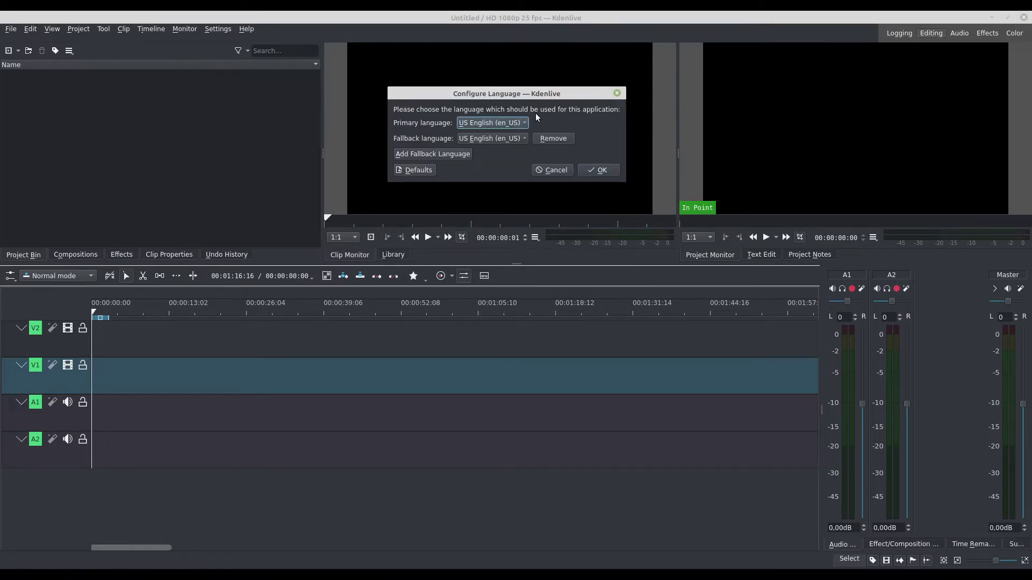
click(602, 171)
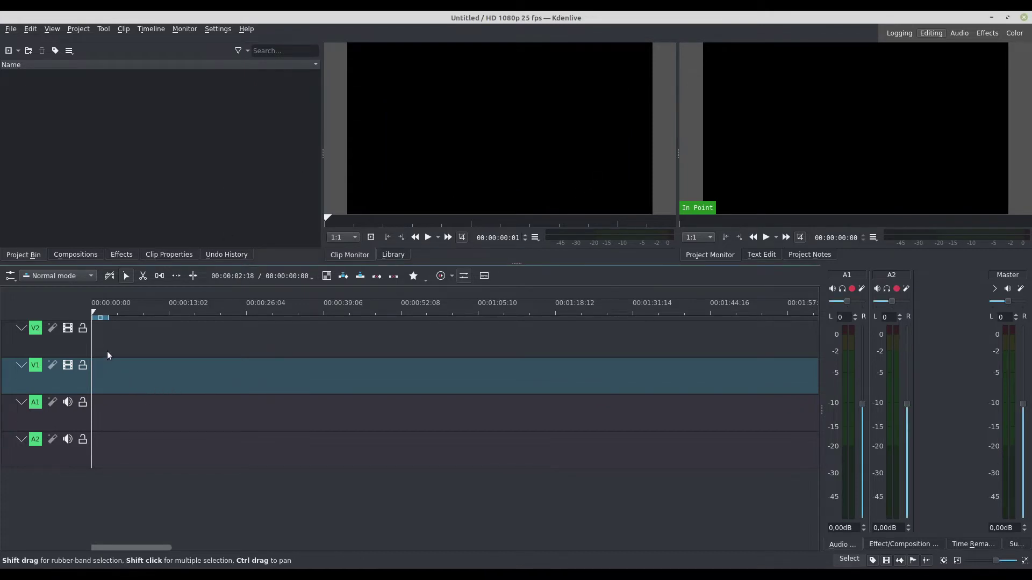
Collapse the V2/V1 and A1/A2 tracks, re-expand all four, and show V2's effect stack.
shift+click(21, 365)
click(21, 350)
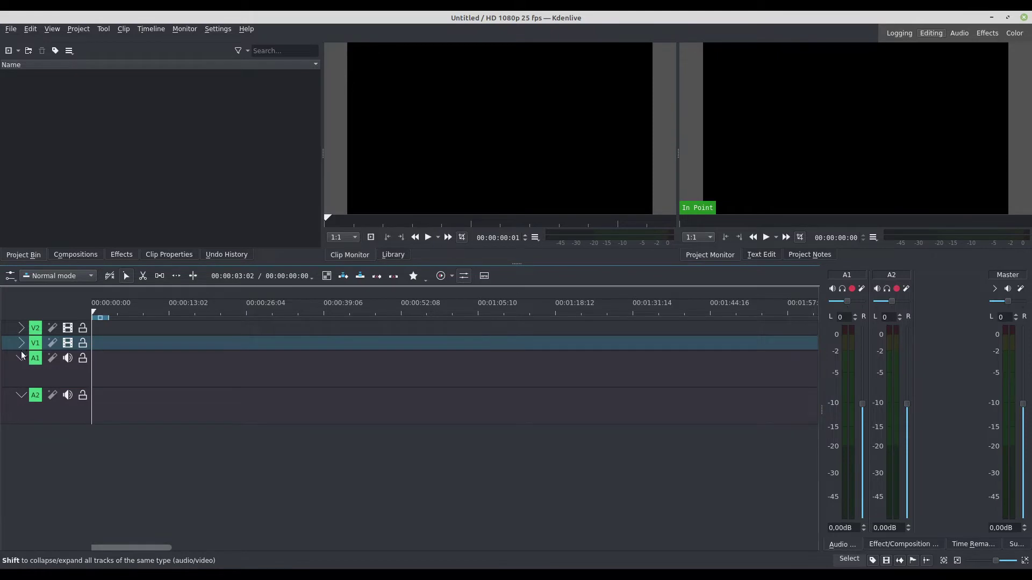
click(20, 358)
click(21, 372)
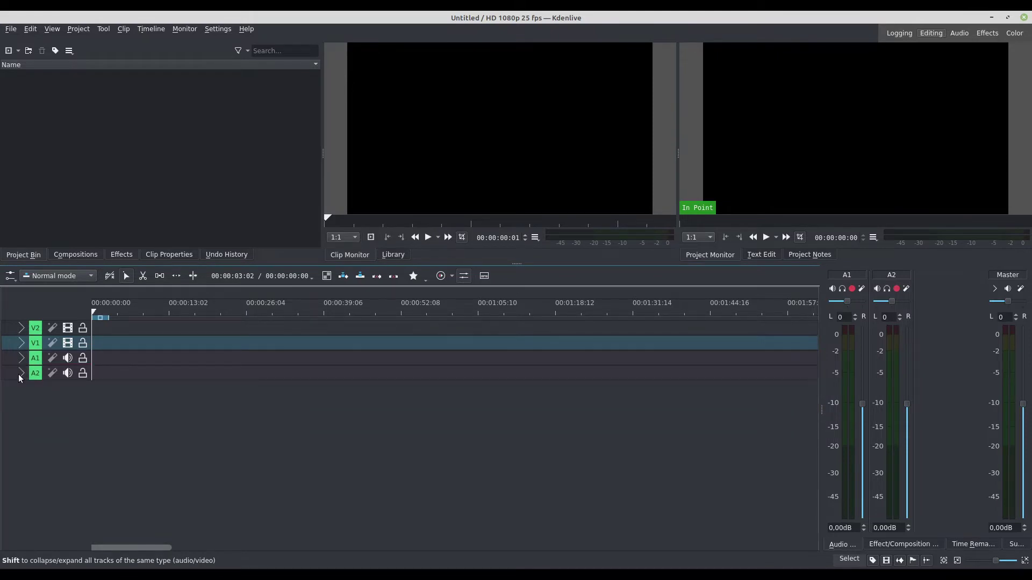
click(21, 373)
click(21, 342)
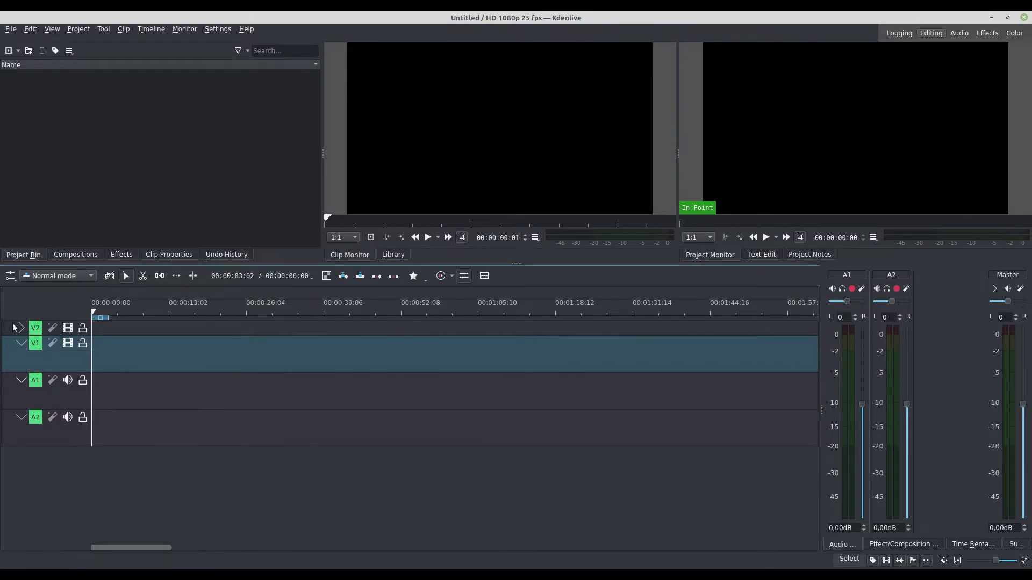
click(20, 328)
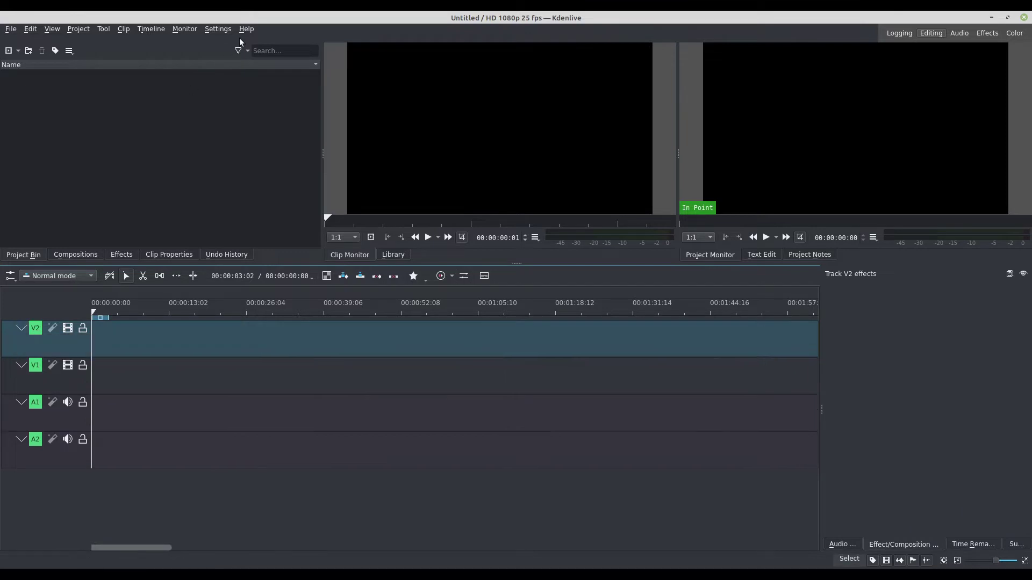
Set the default timeline track height to 40 in Configure Kdenlive and apply it.
click(218, 29)
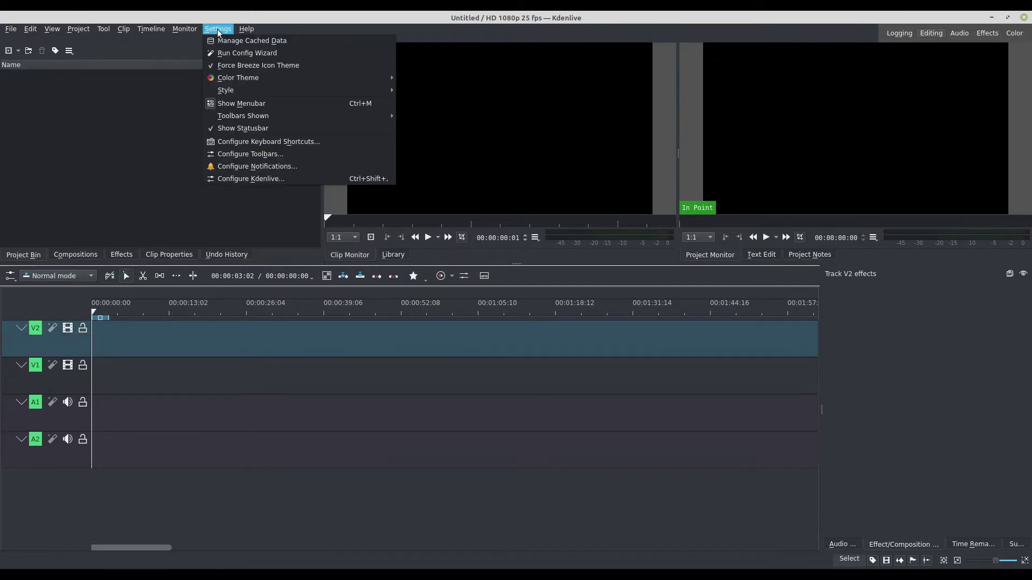
click(271, 179)
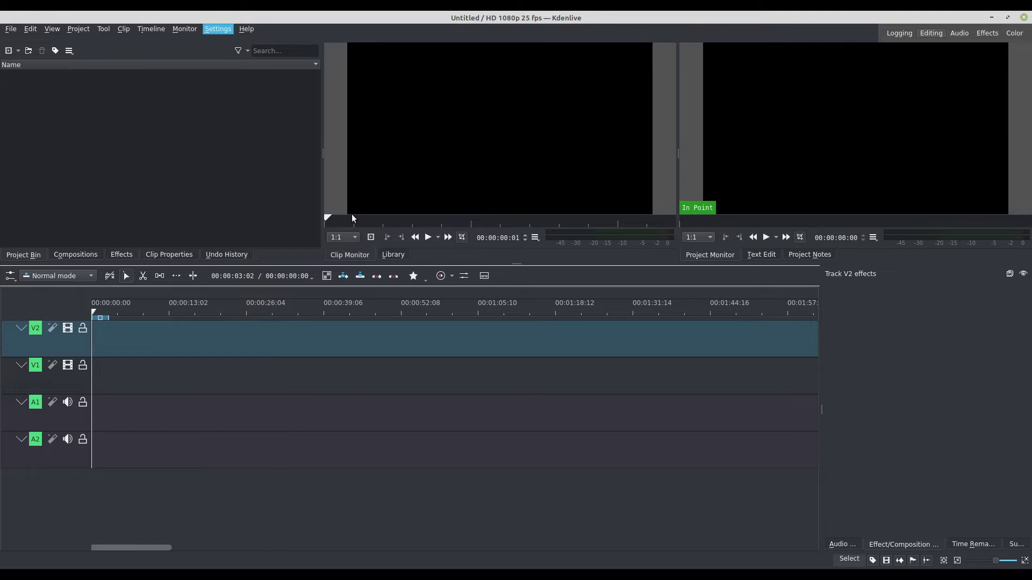
double_click(377, 256)
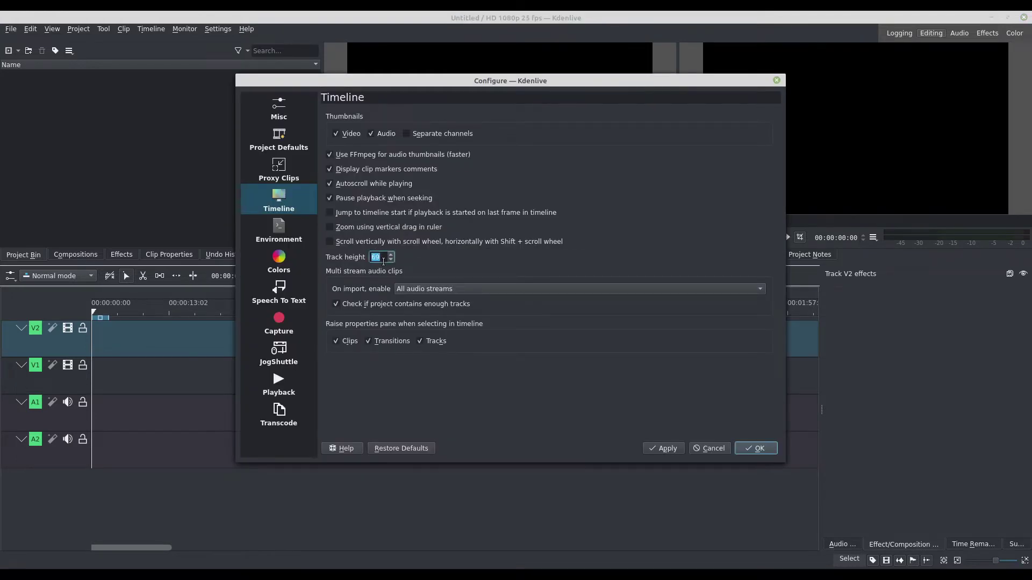
click(663, 448)
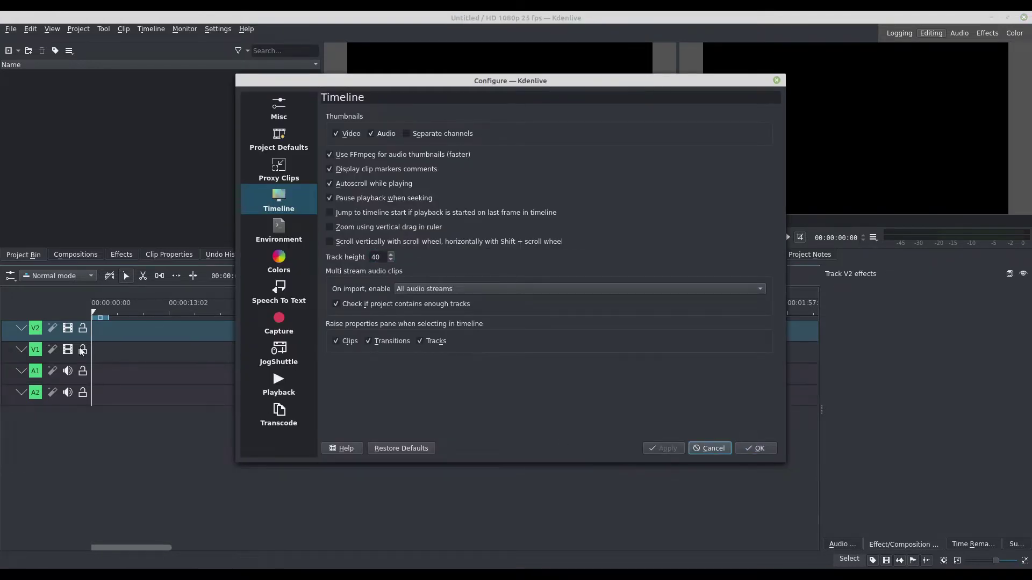
Enable proxy clips for videos over 1000 pixels and images over 2000 pixels, then save.
click(279, 171)
click(351, 117)
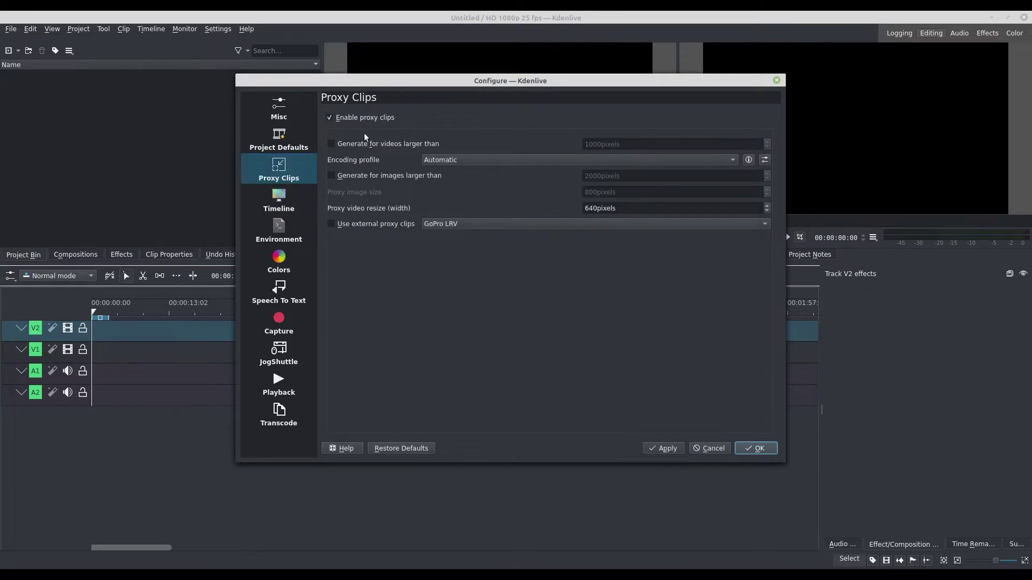
click(361, 143)
click(390, 177)
click(754, 451)
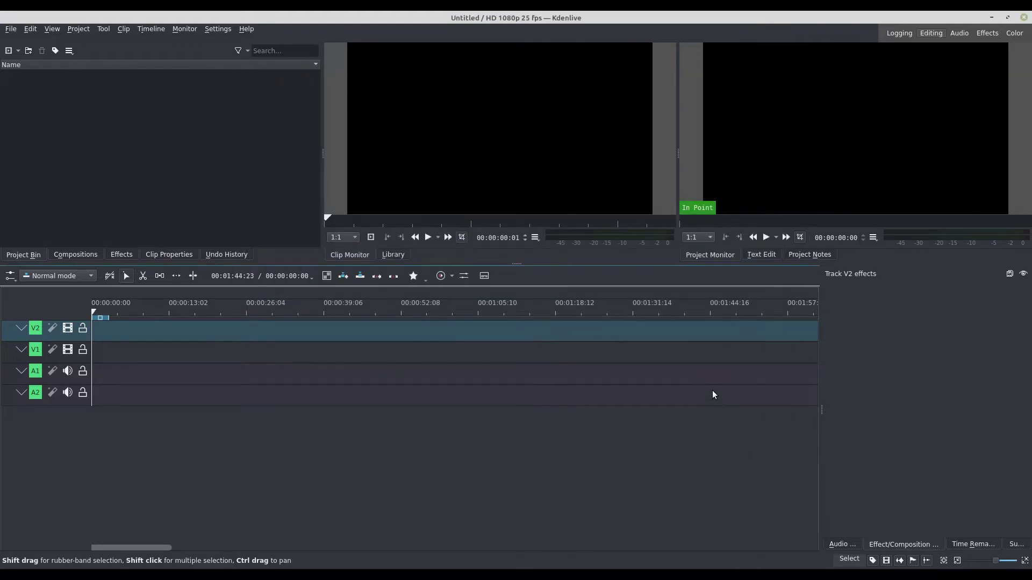
Show the Main Toolbar from Settings > Toolbars Shown, then glance at the File menu.
click(225, 28)
mouse_move(298, 115)
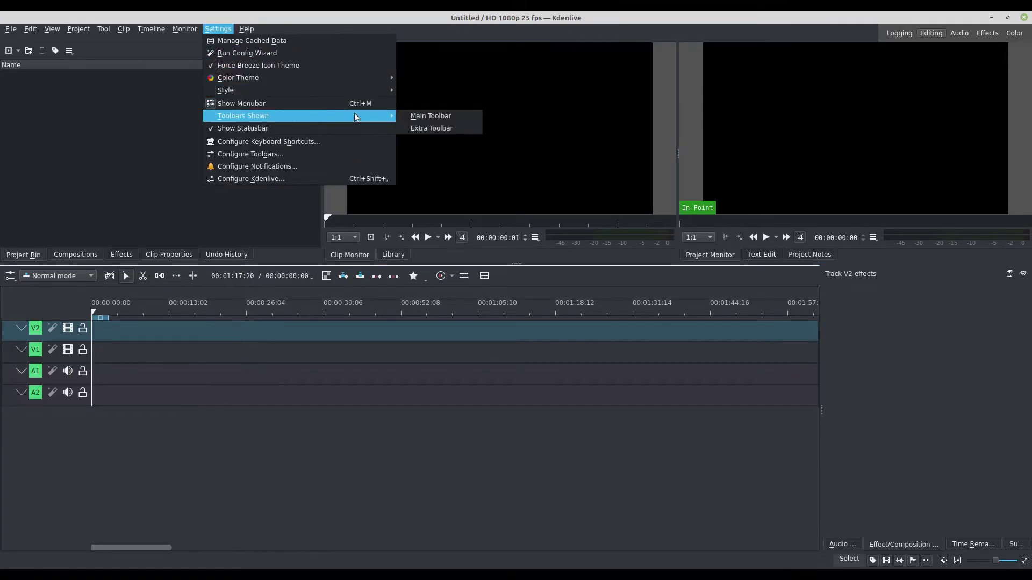
click(429, 117)
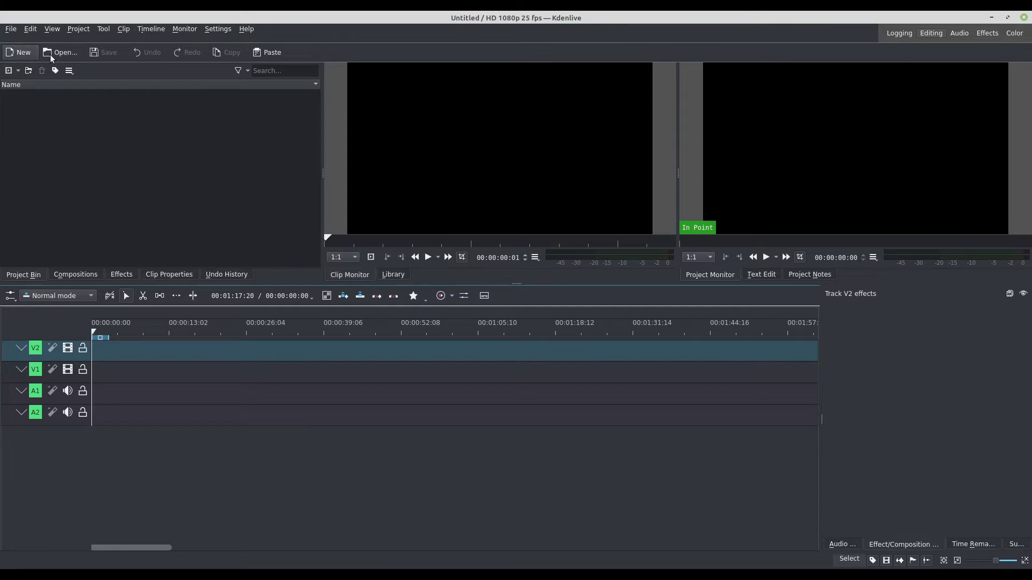
click(11, 30)
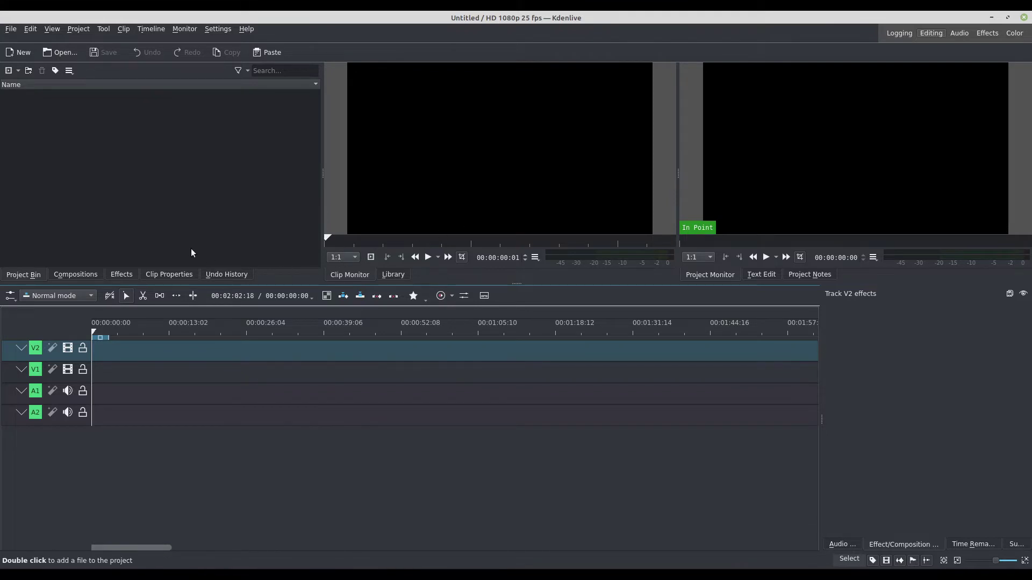
Hide the Clip Properties and Undo History panels and bring the Library tab forward.
double_click(97, 137)
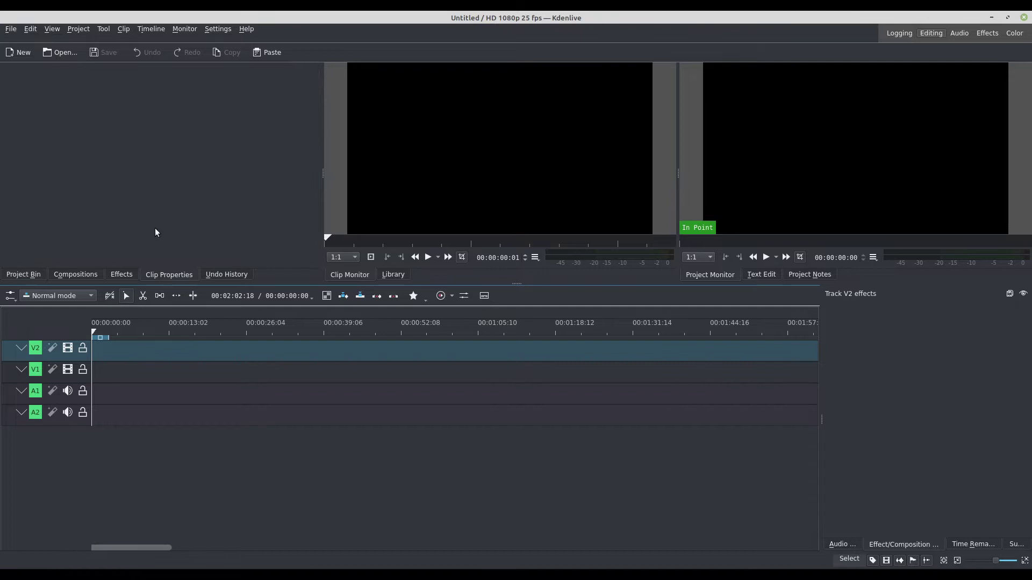
click(52, 28)
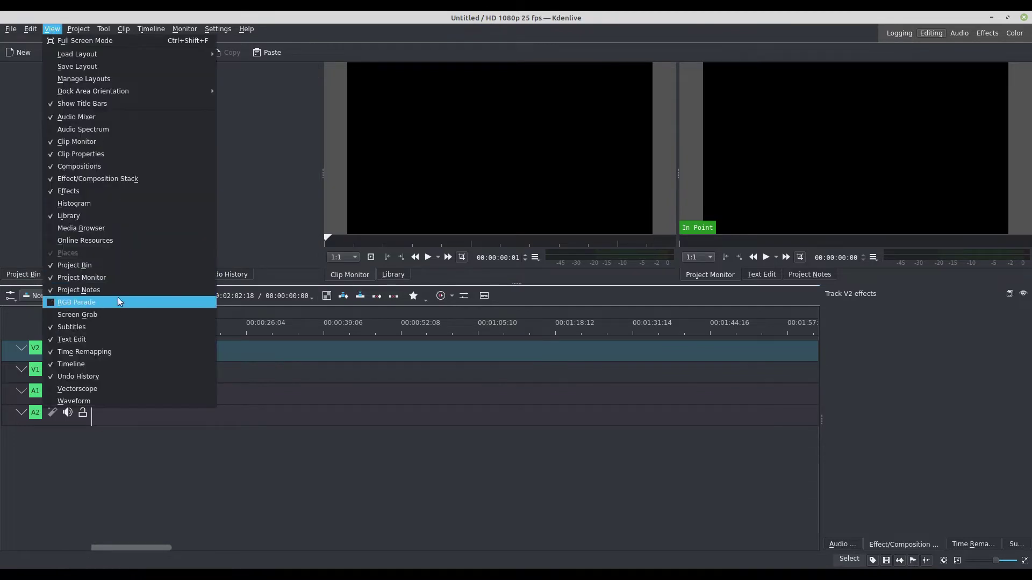
click(126, 153)
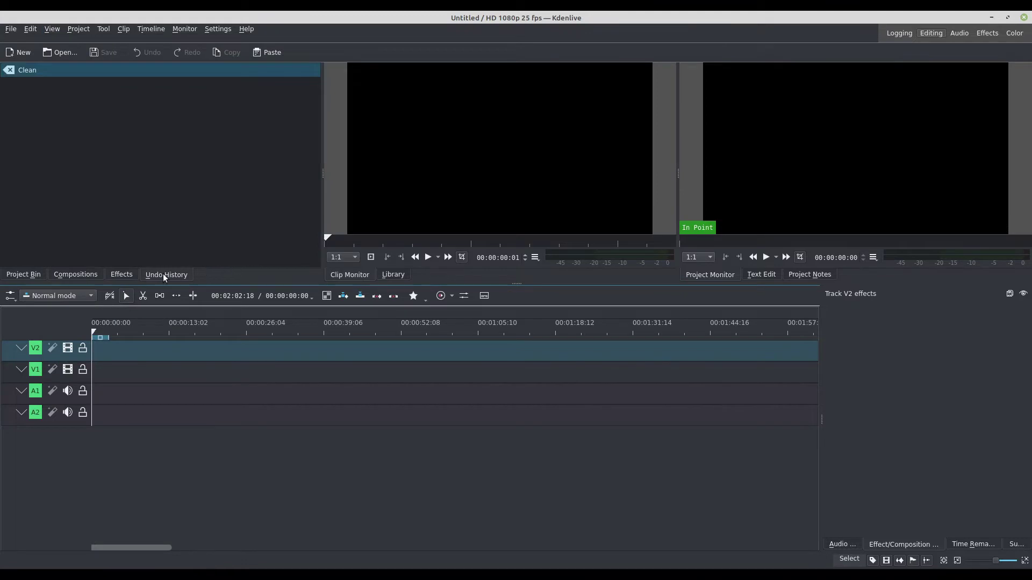
click(51, 30)
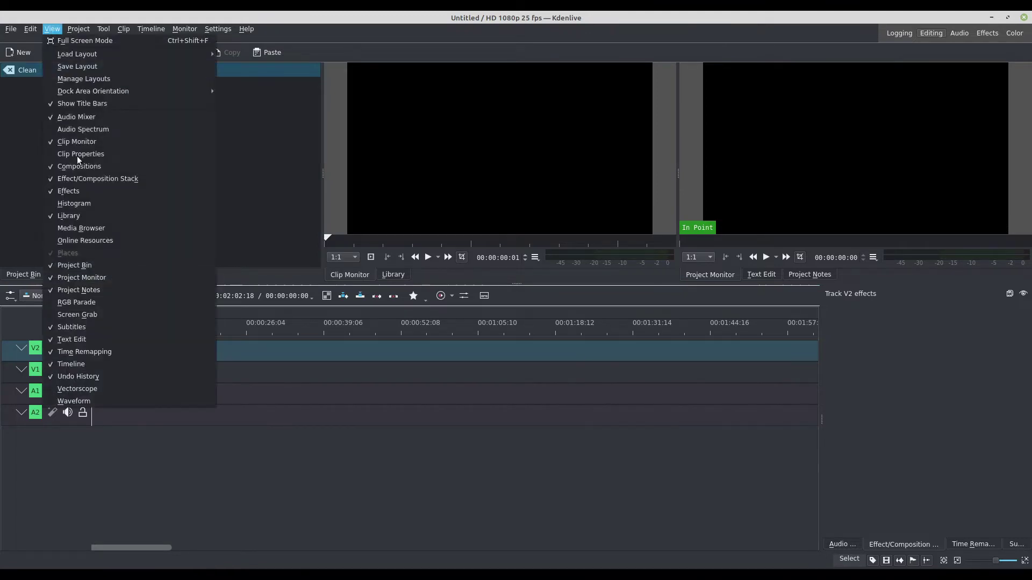
click(111, 375)
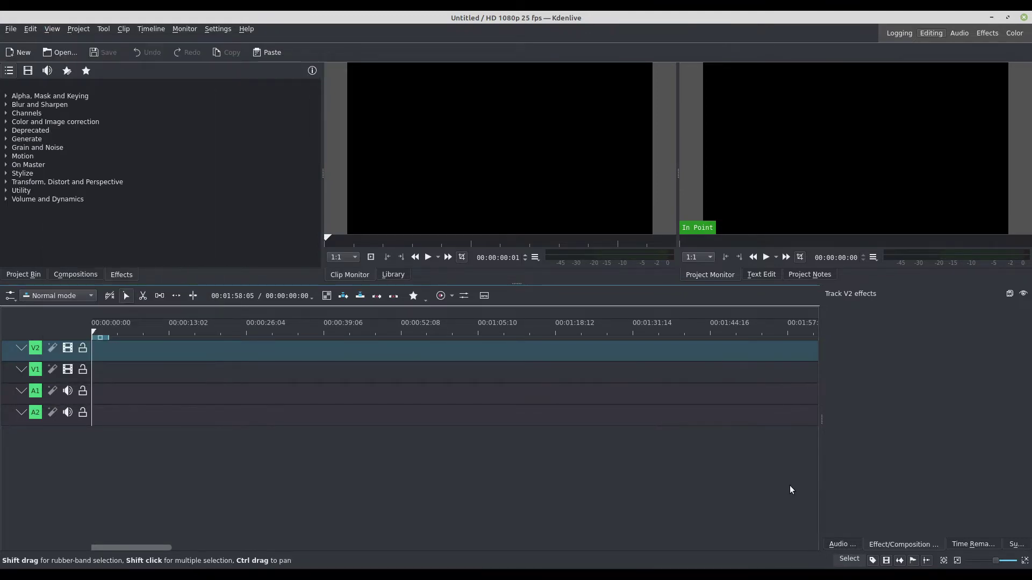
click(393, 275)
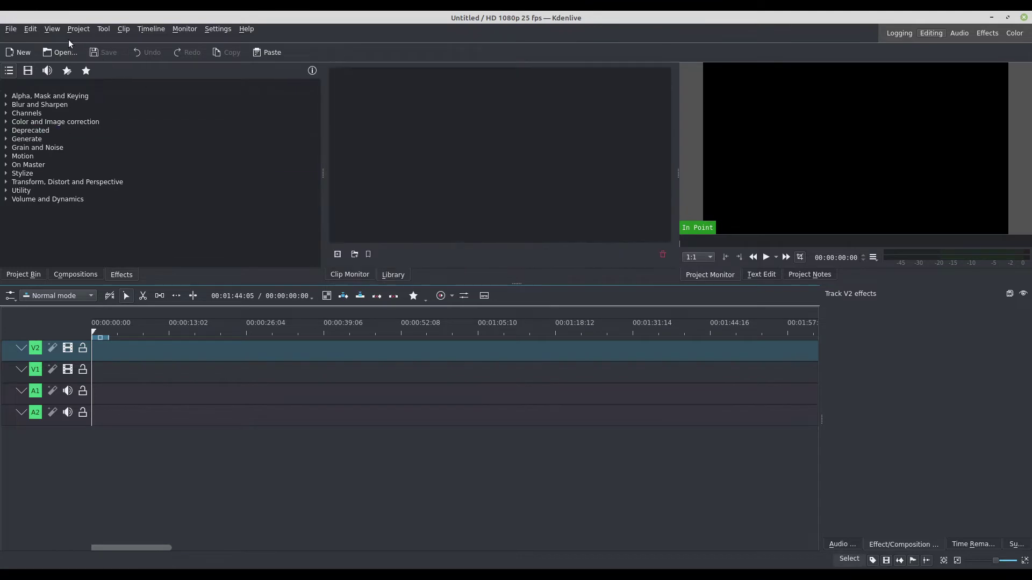
click(52, 30)
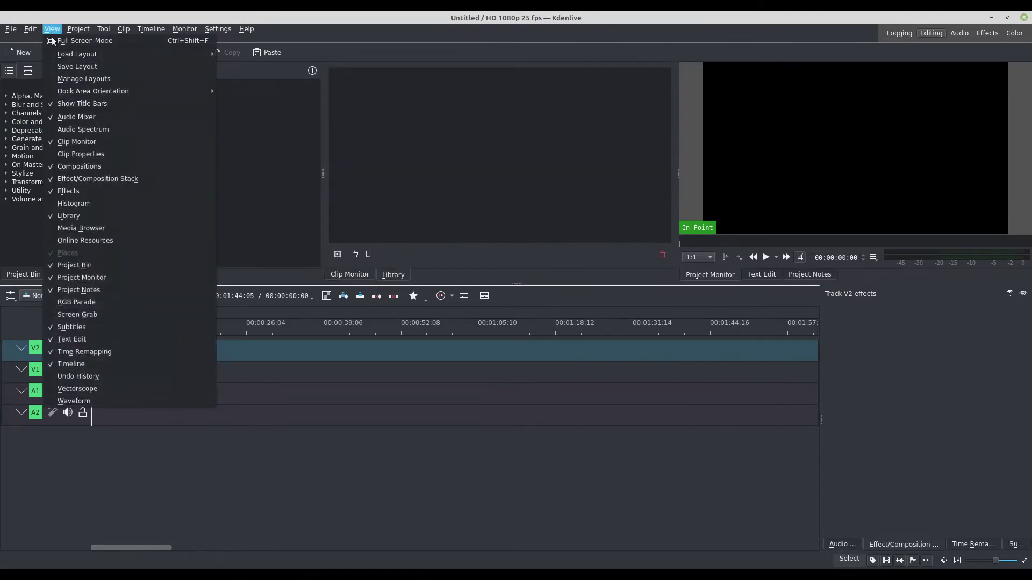
click(103, 216)
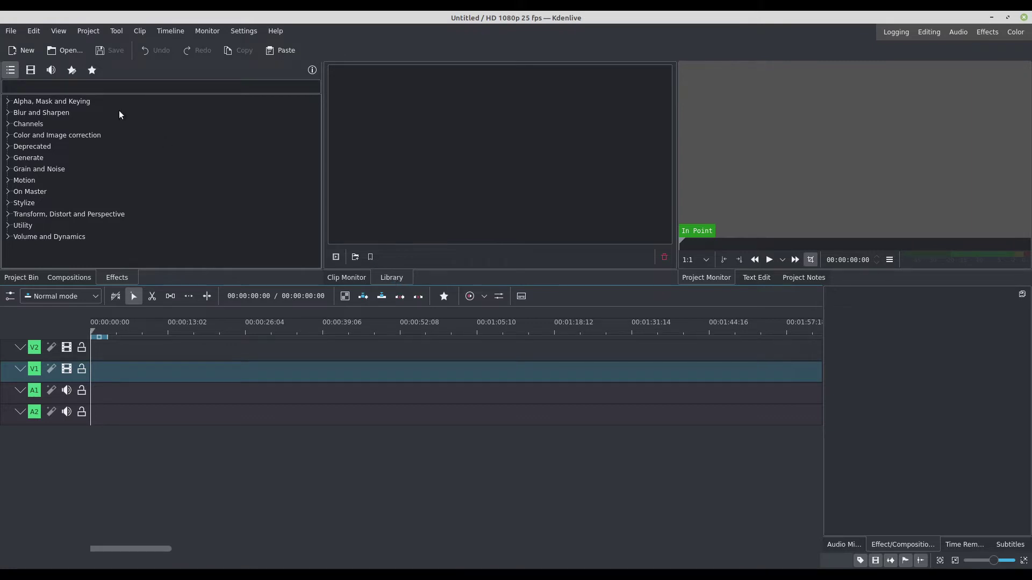
Hide the Library, Text Edit and Project Notes panels from the View menu.
click(59, 30)
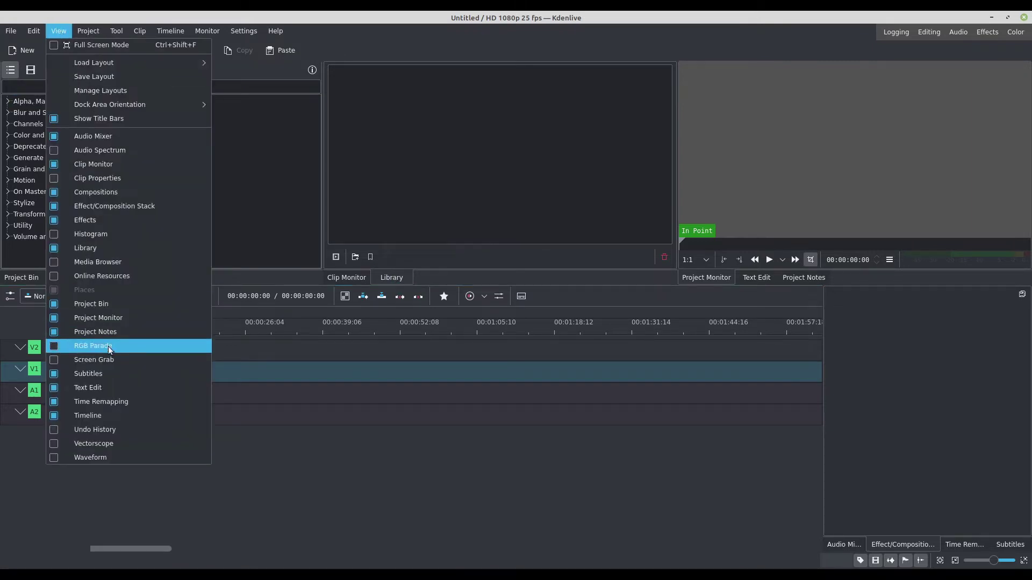
click(124, 248)
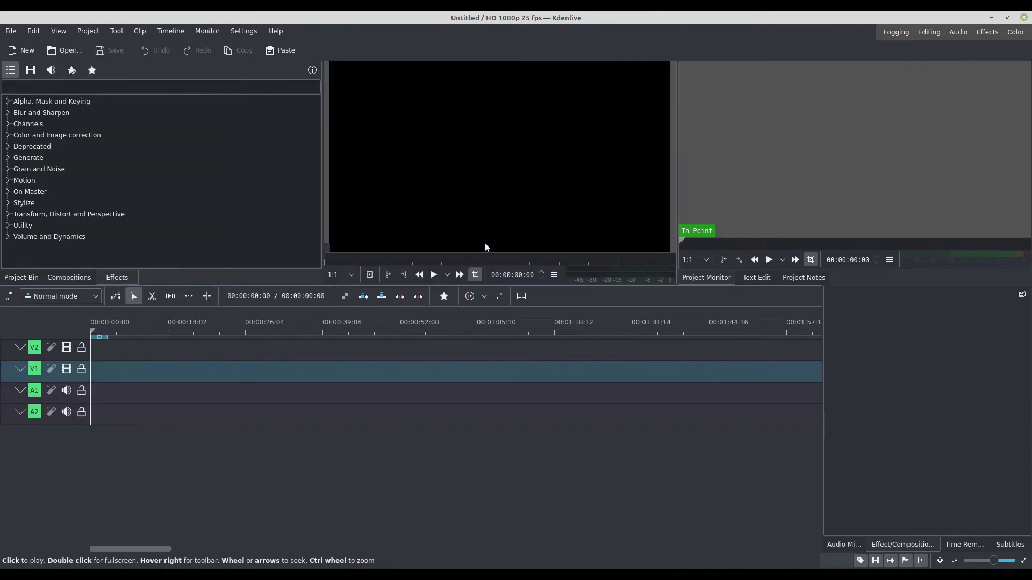
click(59, 30)
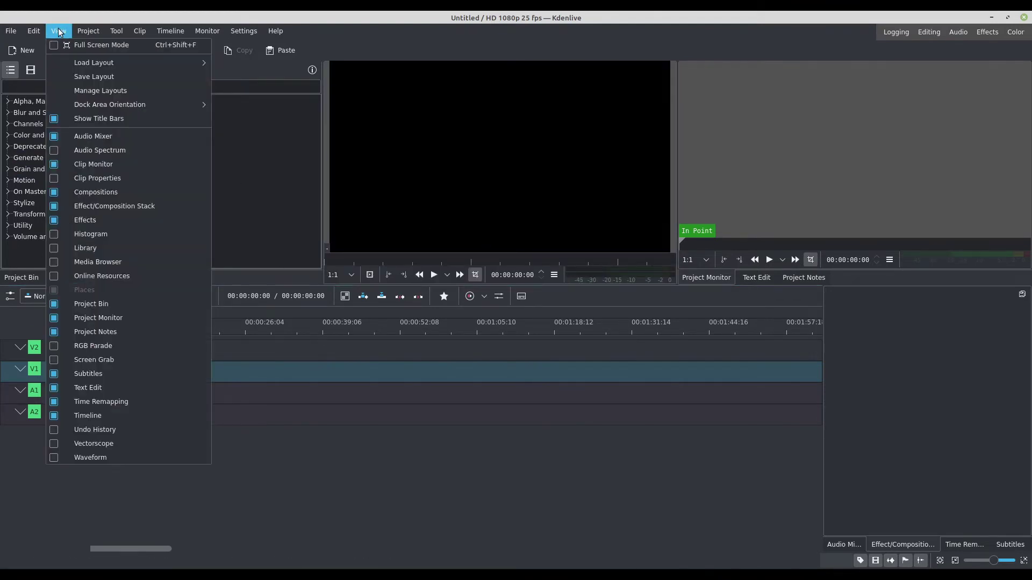
click(123, 388)
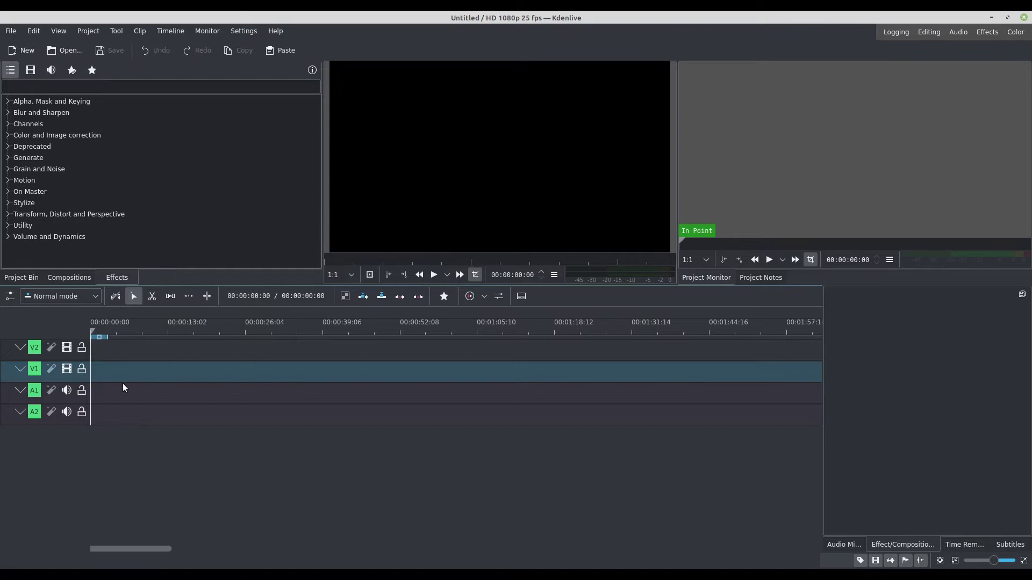
click(59, 31)
click(96, 331)
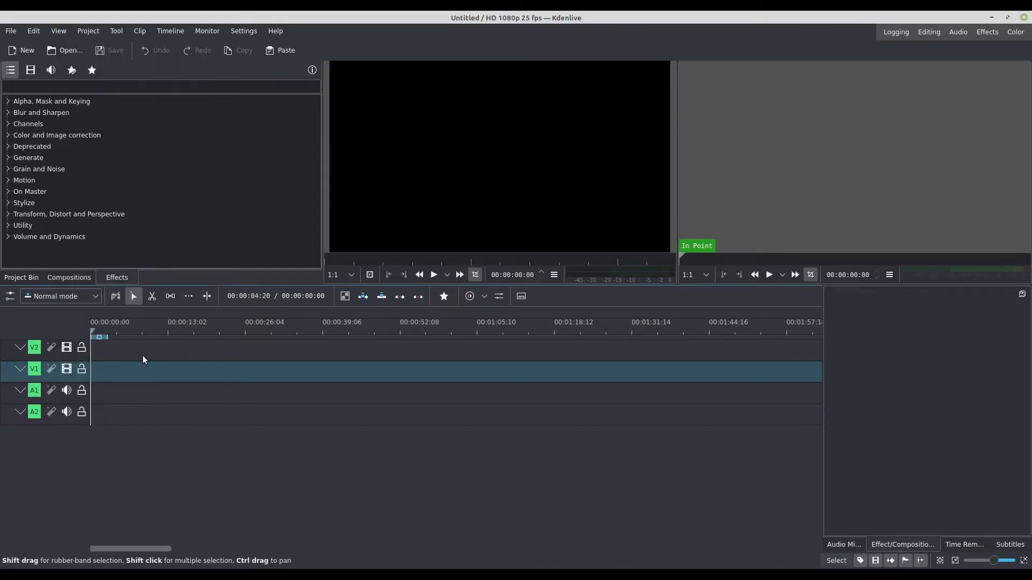
Hide the Audio Mixer, Time Remapping and Subtitles panels.
click(847, 543)
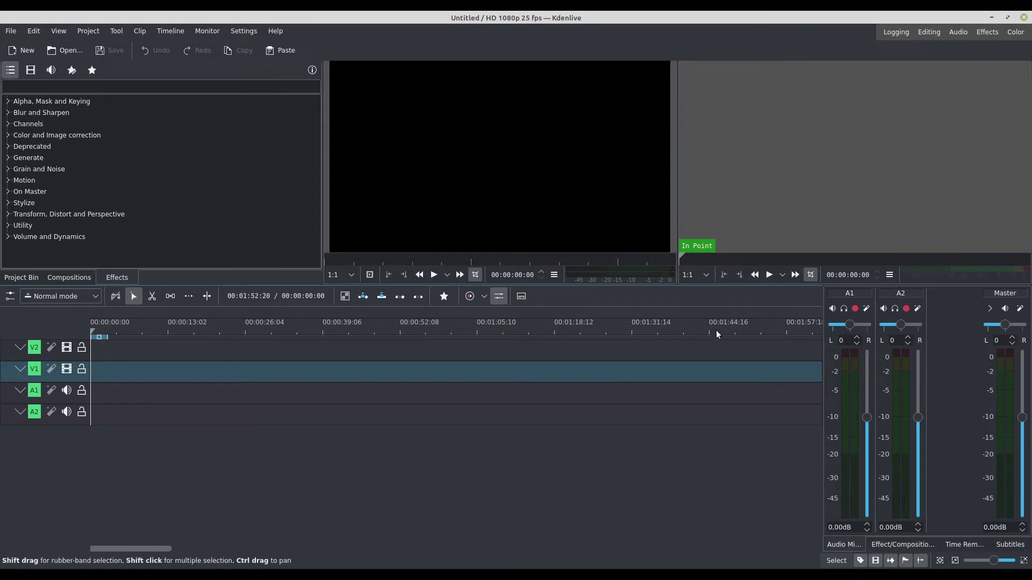
click(59, 31)
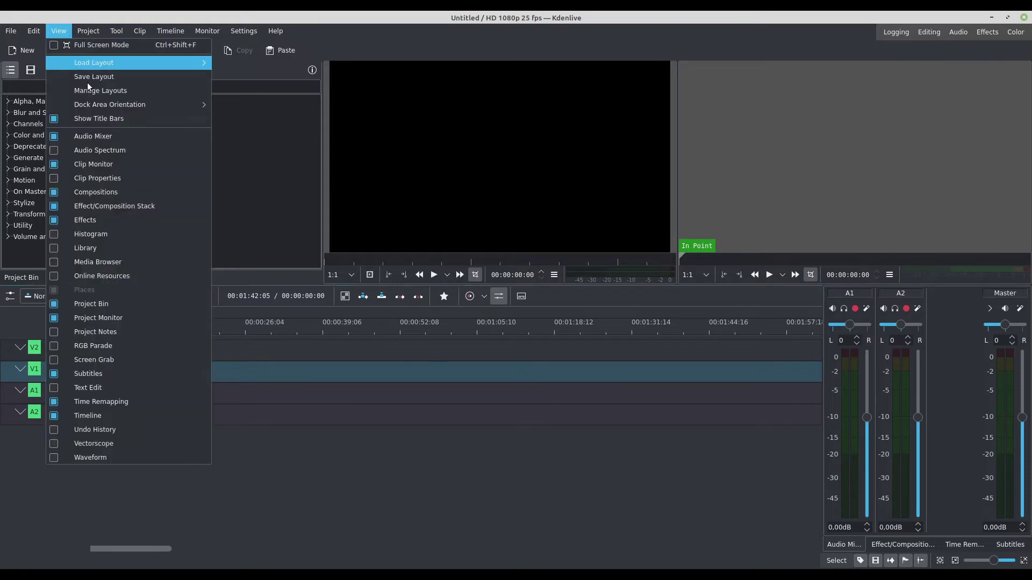
click(170, 136)
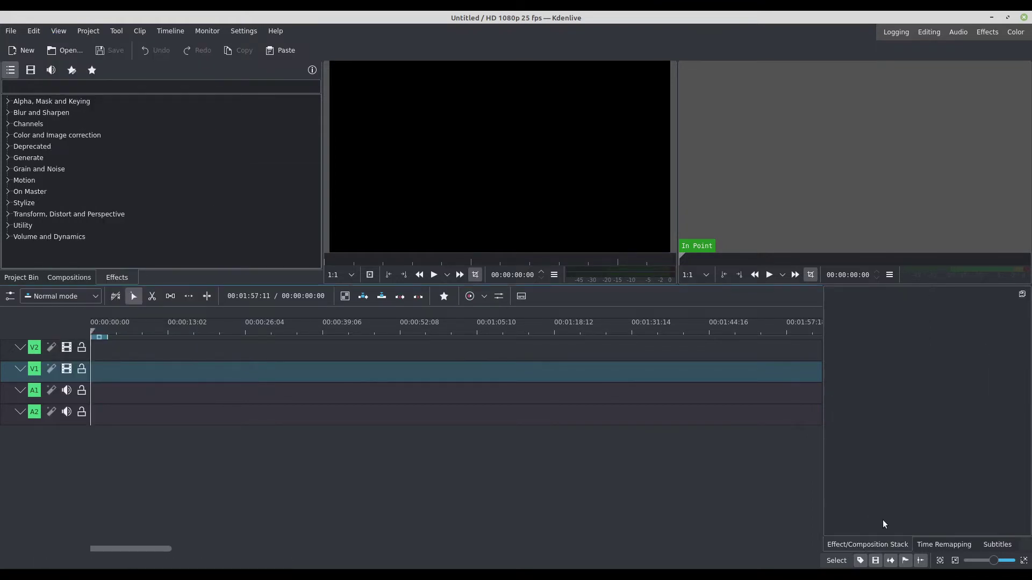
click(943, 544)
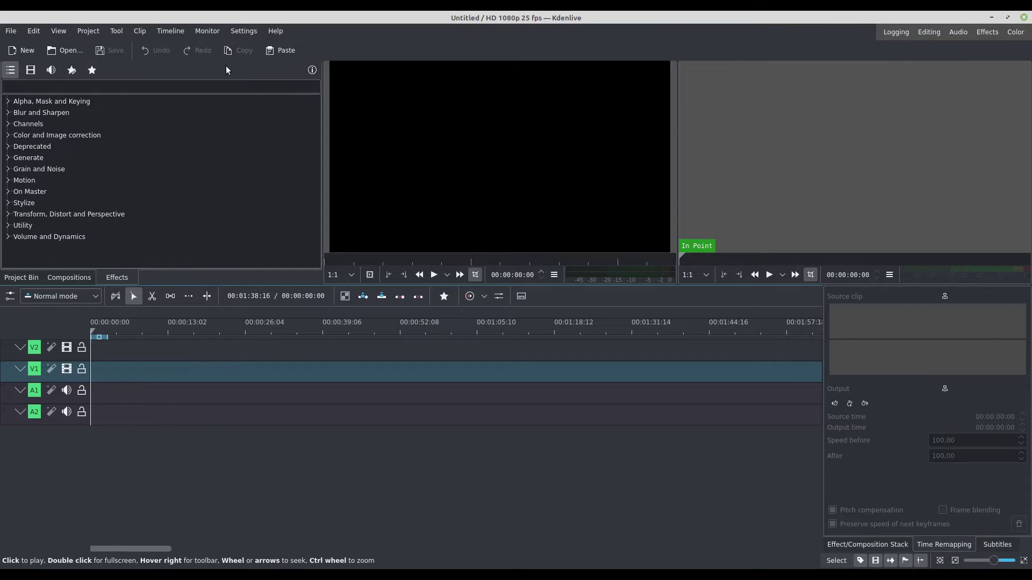
click(59, 31)
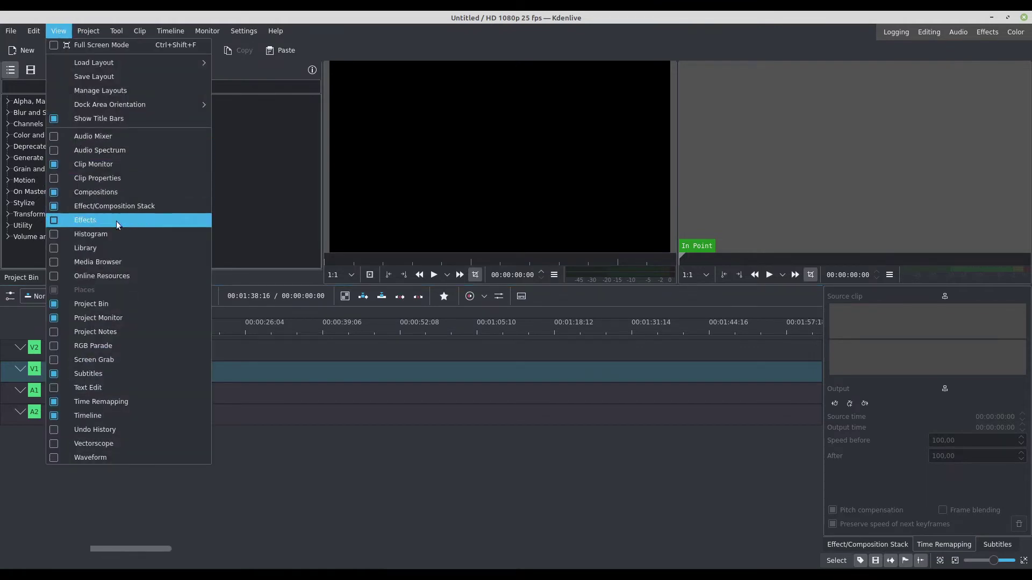
click(99, 401)
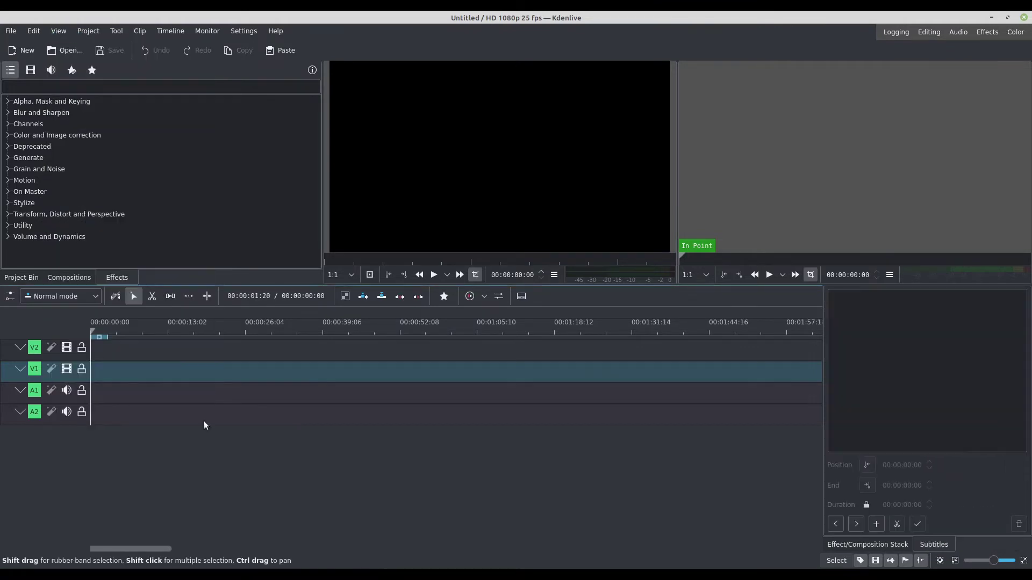
click(59, 30)
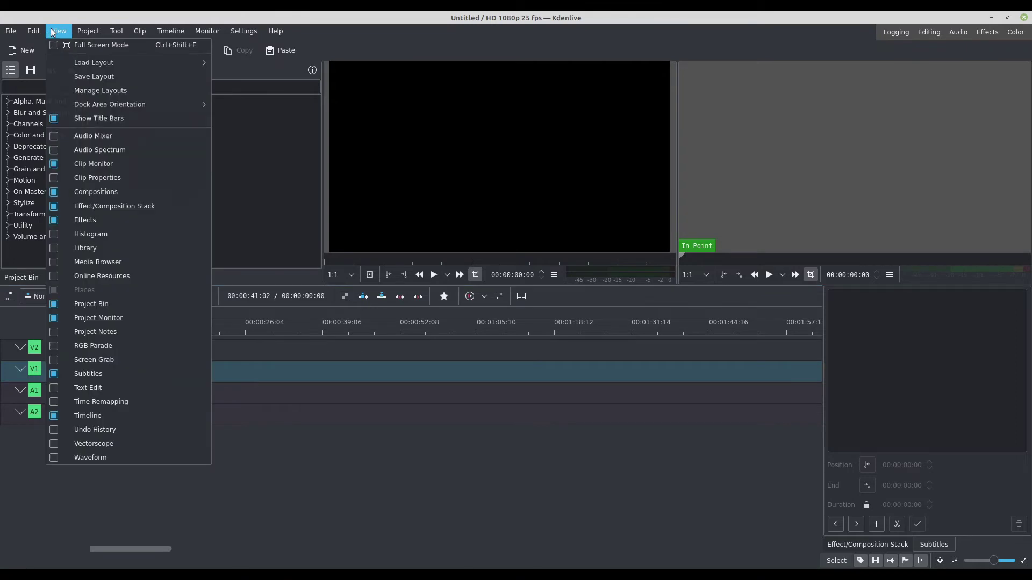
click(114, 373)
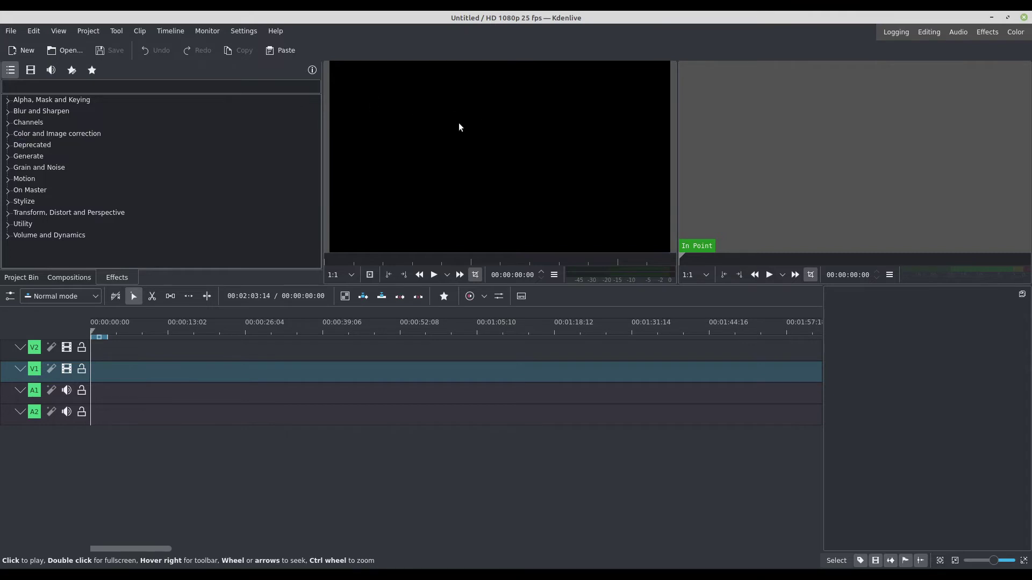
Reopen Library, dock the Clip Monitor with the Project Monitor, then close the Library dock.
click(29, 123)
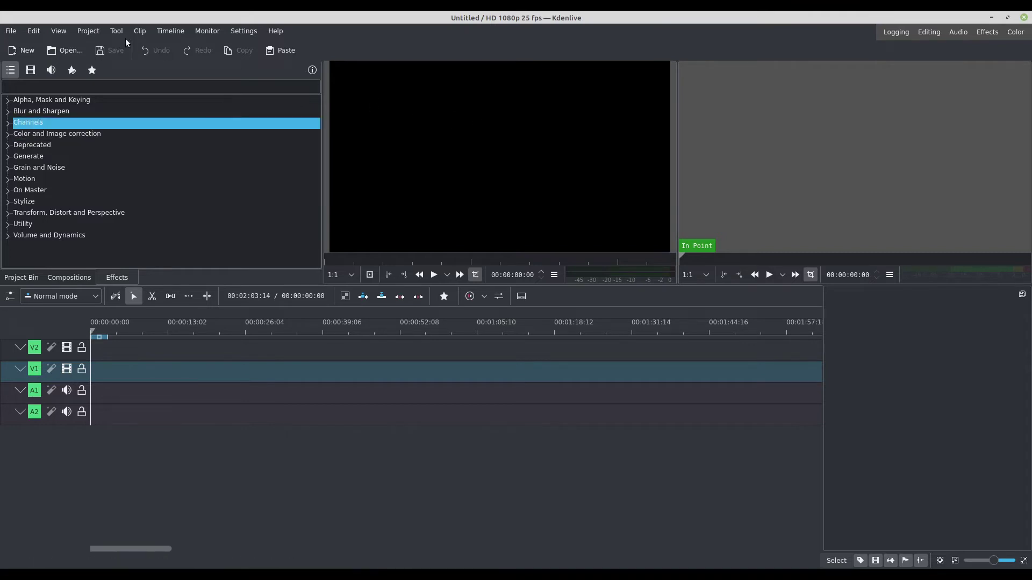
click(62, 32)
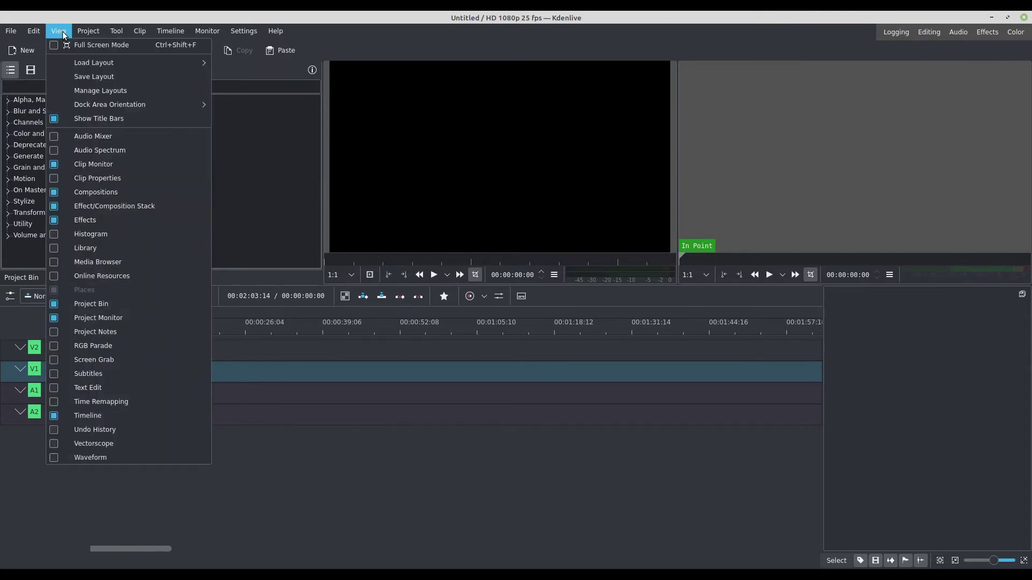
click(109, 250)
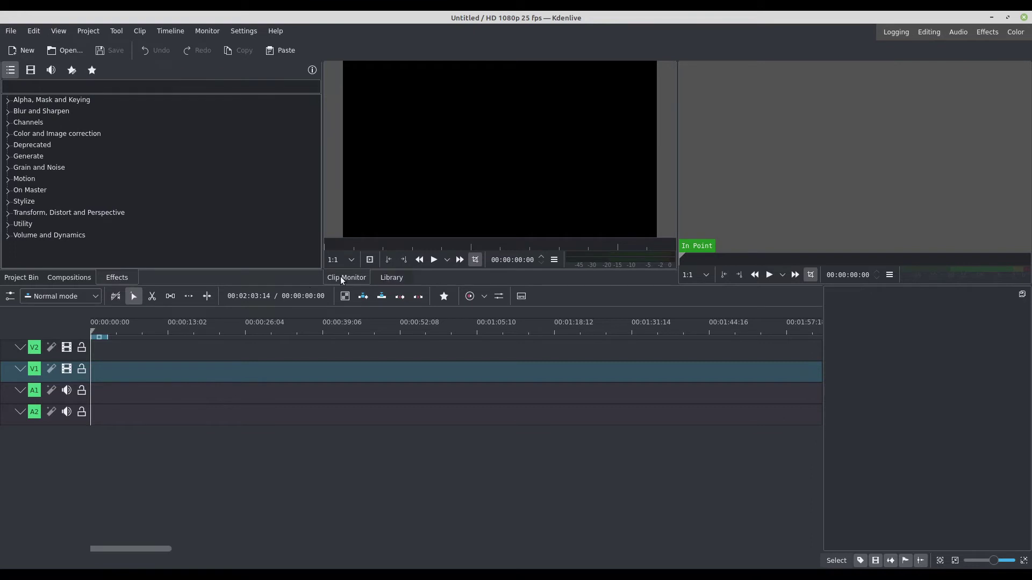
drag(342, 279, 827, 195)
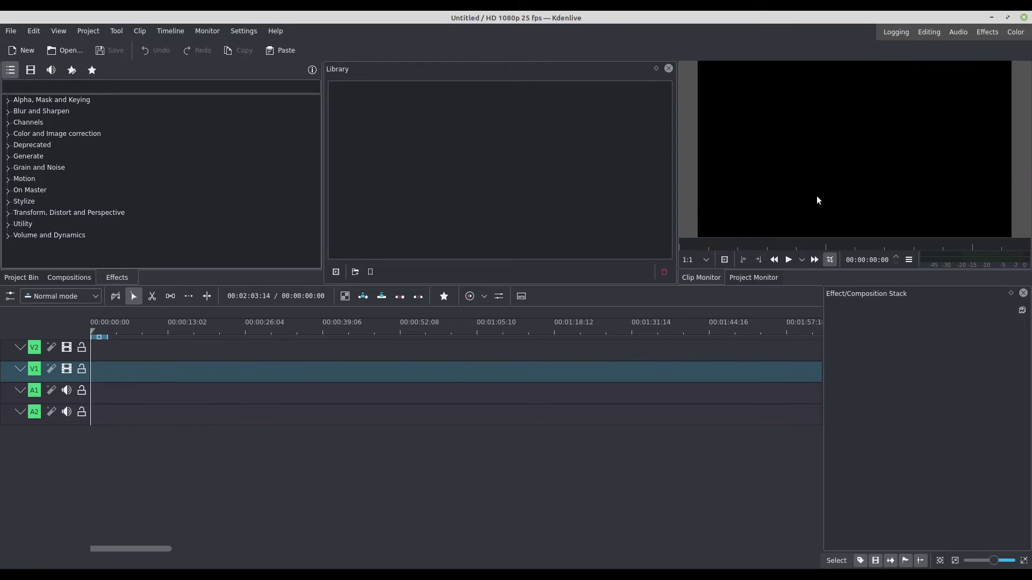
click(669, 71)
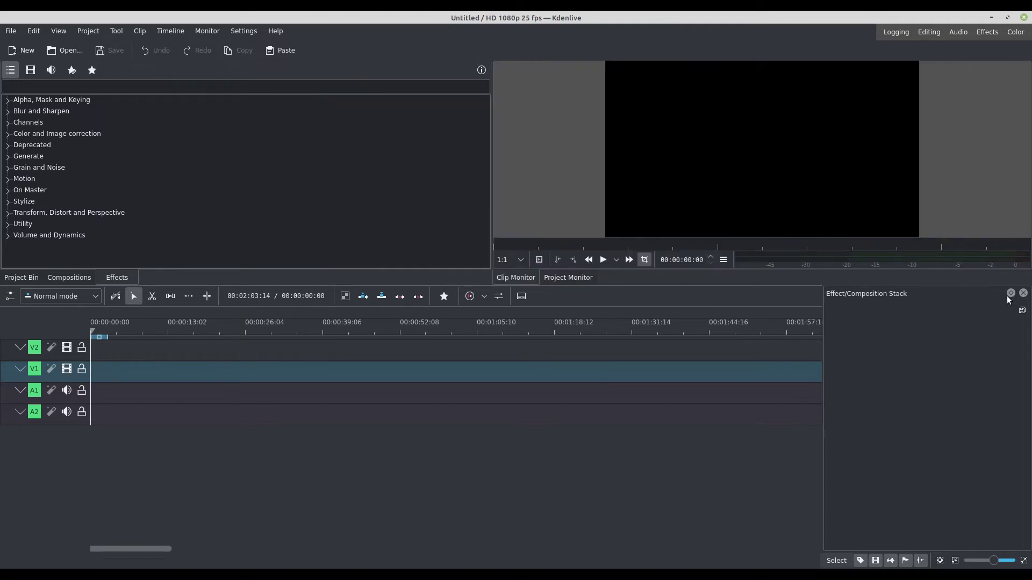
Widen the effect stack, place it beside the monitor, and tab the Effects panel with it.
drag(821, 370, 687, 380)
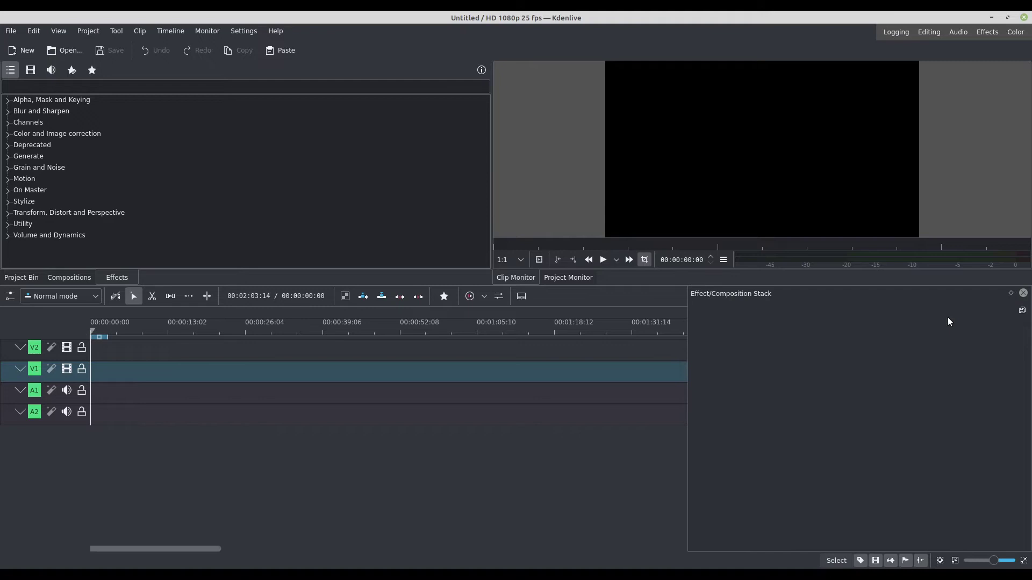
mouse_move(790, 294)
mouse_down()
mouse_move(805, 192)
mouse_move(835, 137)
mouse_up()
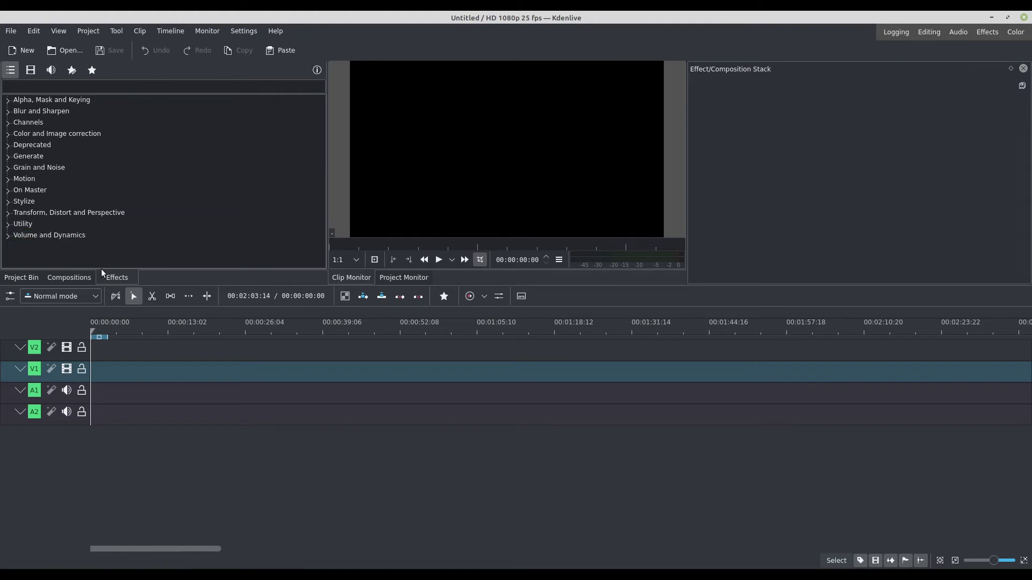
mouse_move(117, 278)
mouse_down()
mouse_move(1021, 172)
mouse_move(798, 241)
mouse_up()
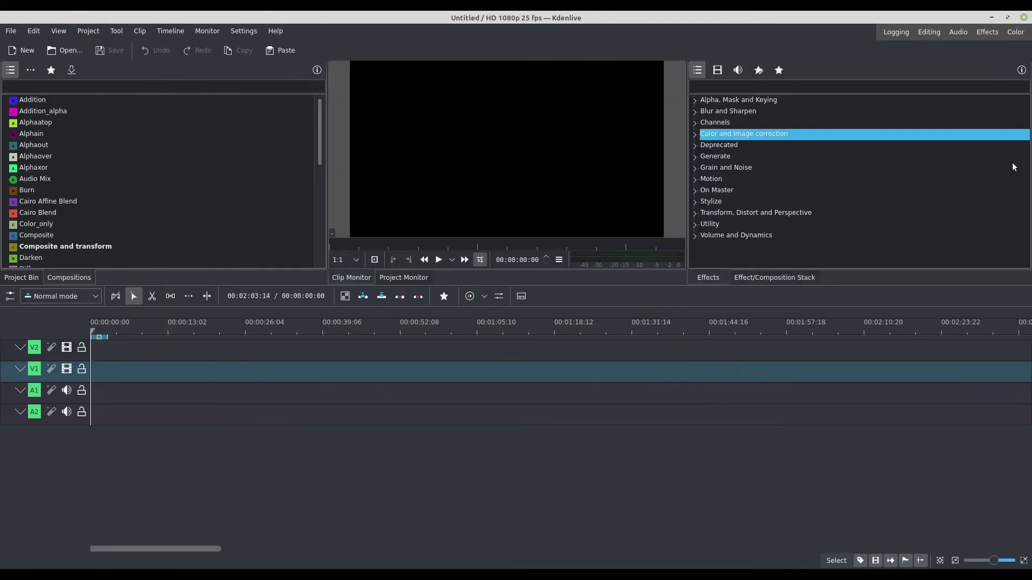
drag(707, 279, 783, 267)
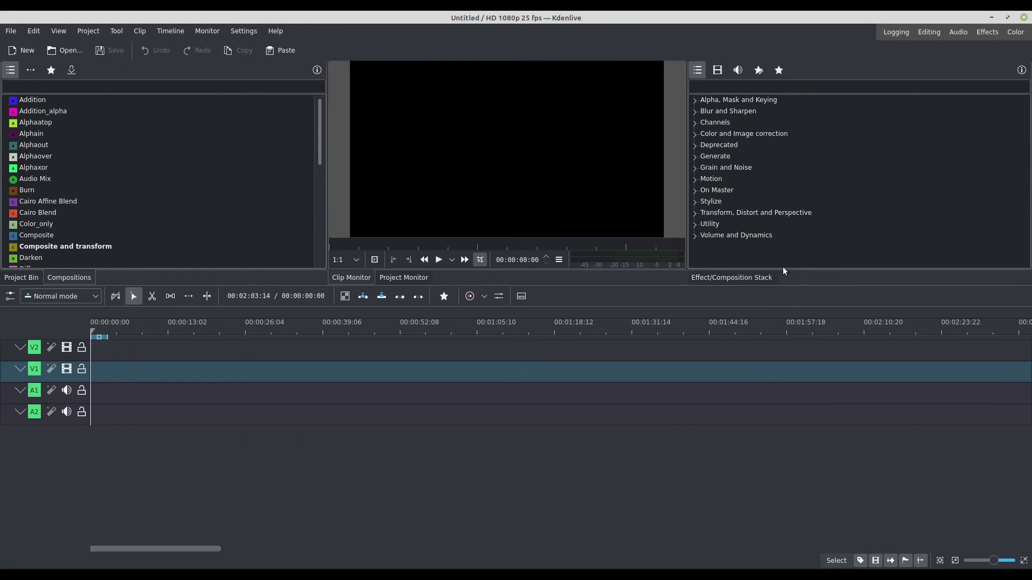
drag(999, 203, 1024, 213)
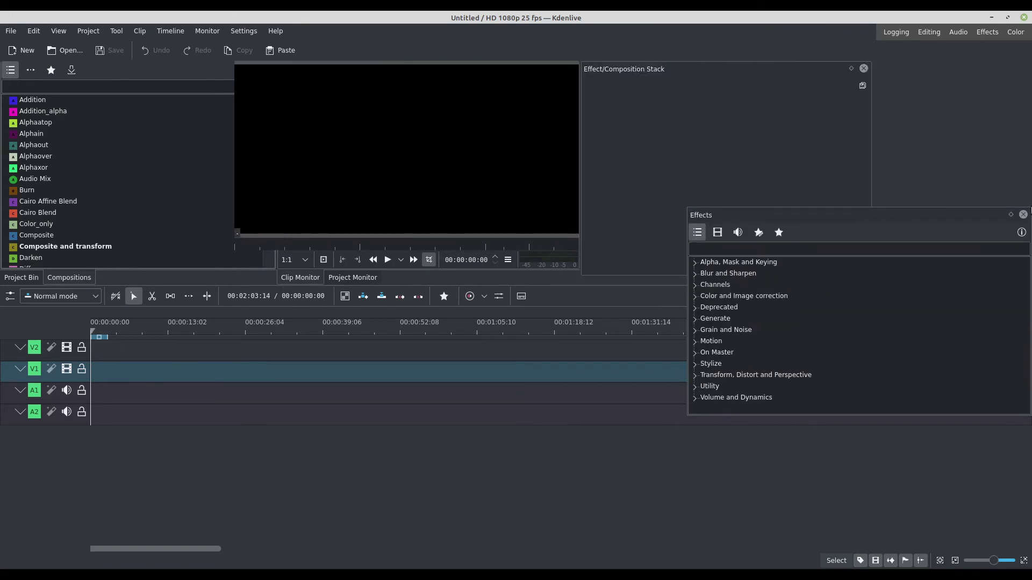
drag(1025, 214, 854, 129)
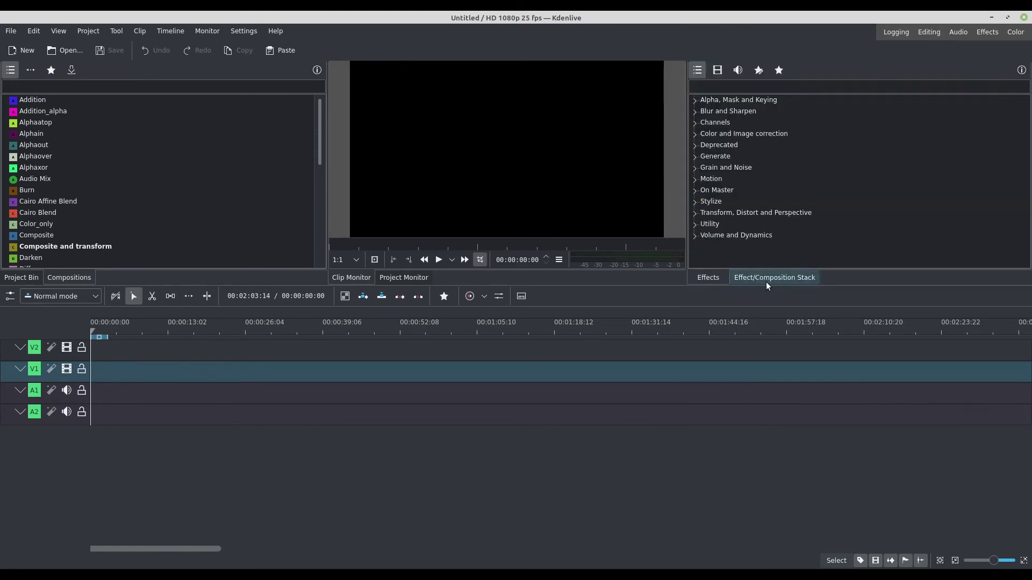
Split the Effect/Composition Stack into its own panel and widen it against Effects.
drag(798, 278, 641, 206)
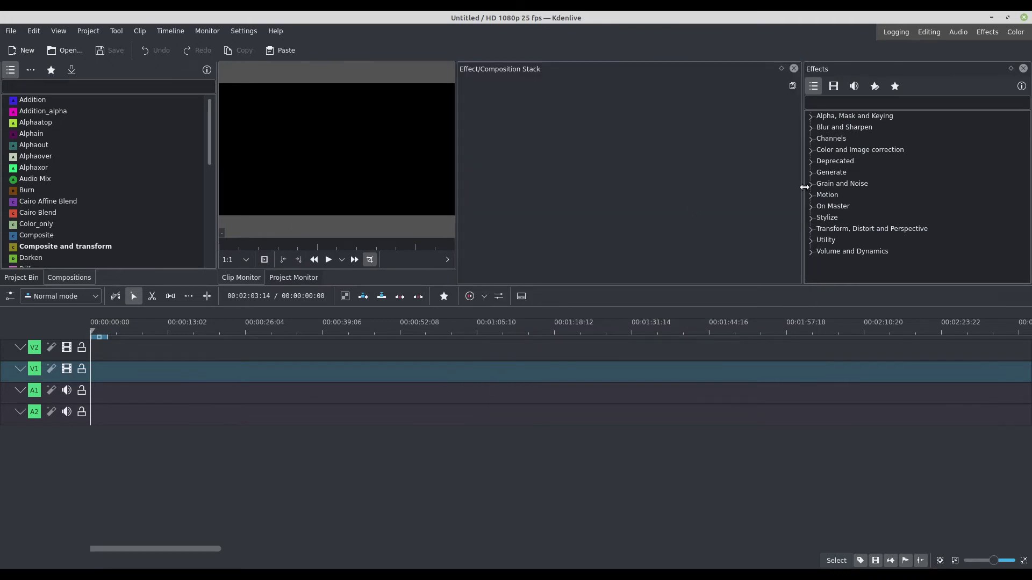
drag(804, 187, 808, 187)
drag(896, 185, 909, 184)
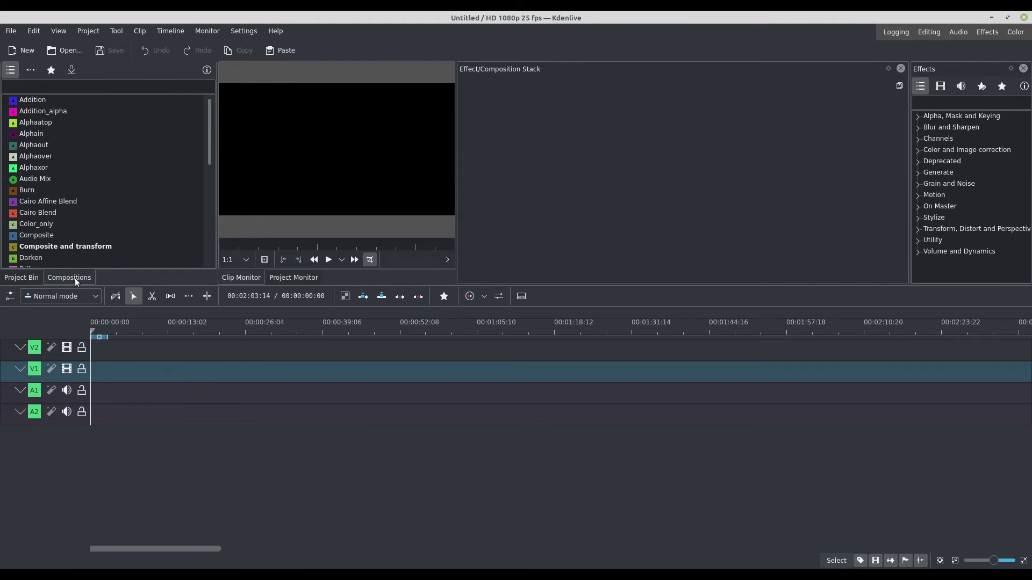
Tab Compositions together with Effects at the right edge and narrow that panel.
drag(76, 278, 959, 212)
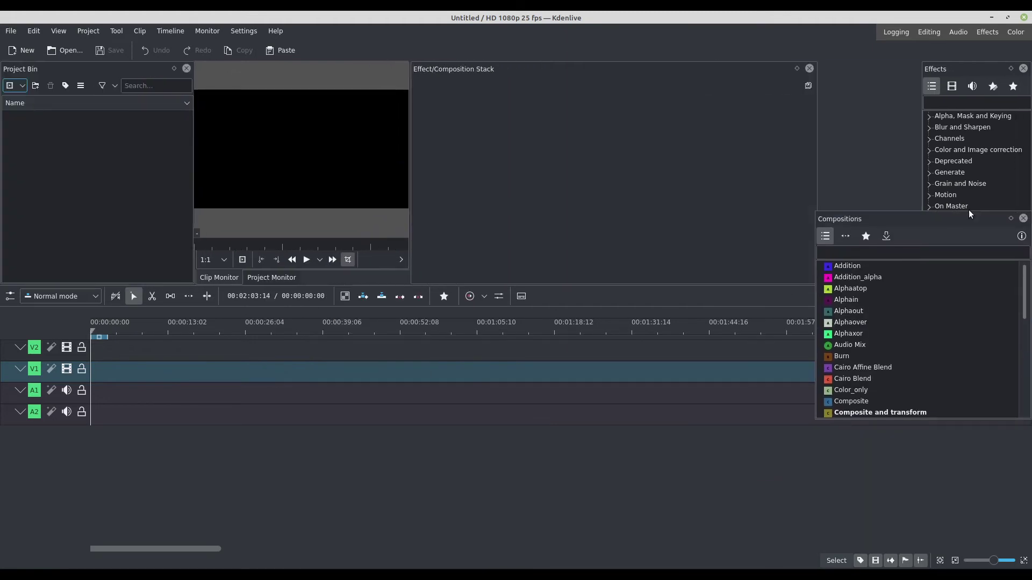
mouse_move(969, 211)
mouse_down()
mouse_move(992, 191)
mouse_move(983, 233)
mouse_up()
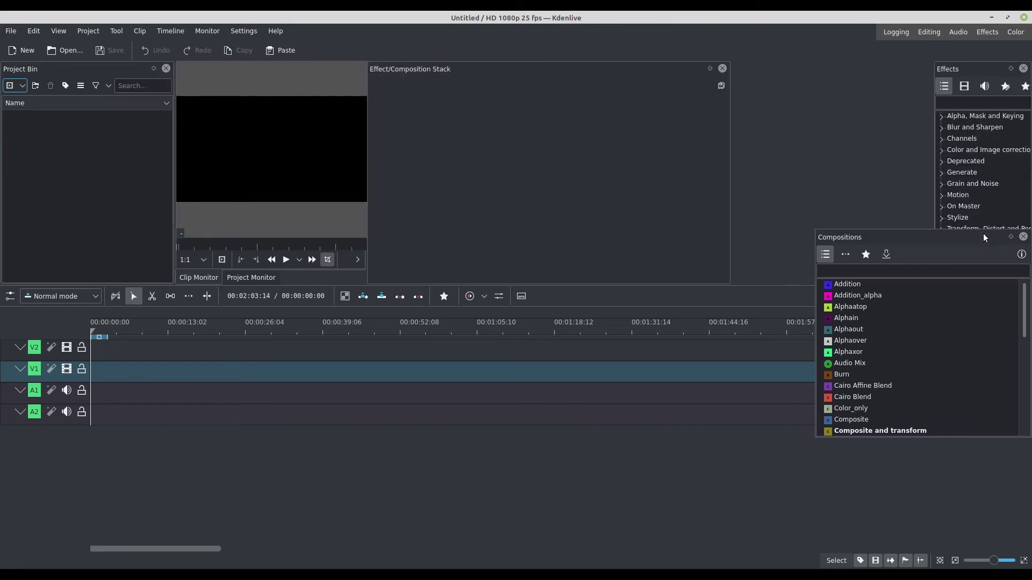
mouse_move(983, 236)
mouse_down()
mouse_move(979, 68)
mouse_move(902, 125)
mouse_up()
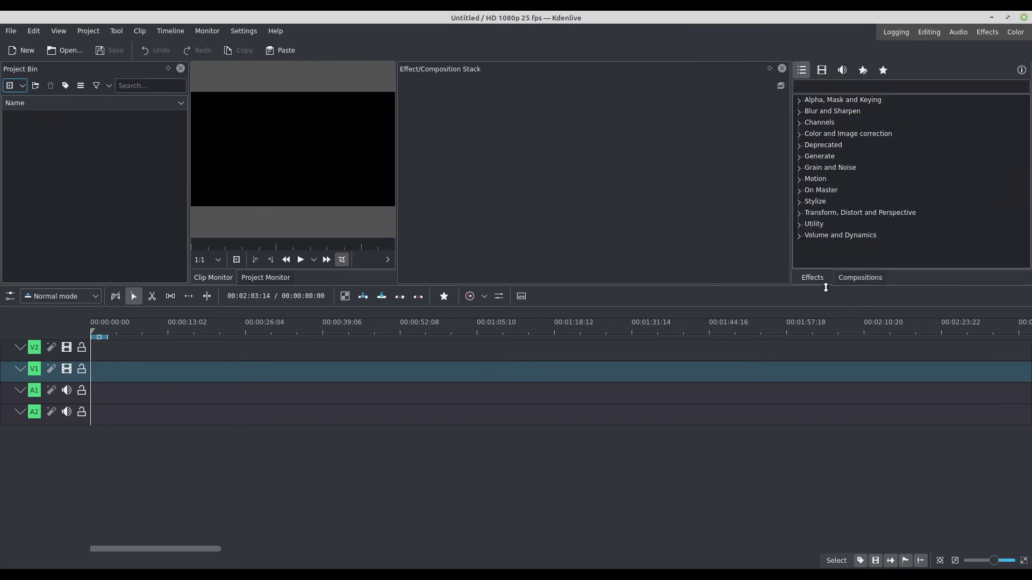
drag(792, 244, 906, 251)
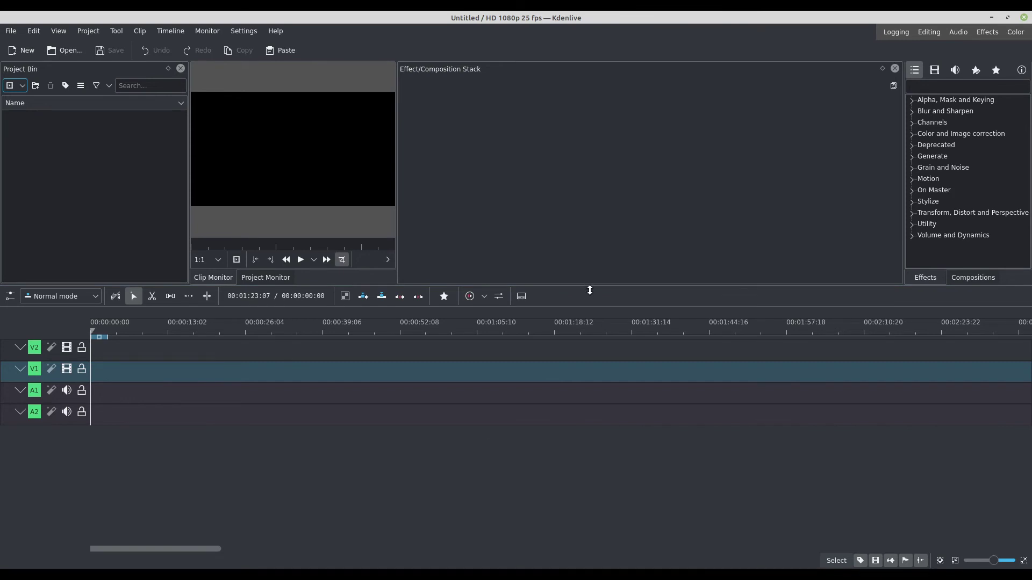
Shorten the timeline and widen the monitor into the effect stack and Project Bin space.
drag(587, 288, 595, 437)
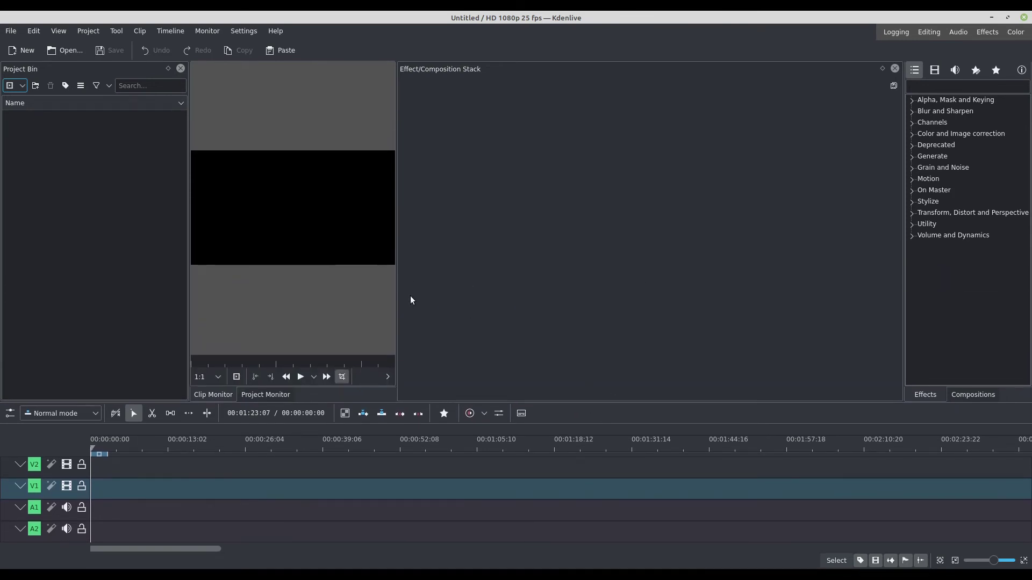
drag(396, 289, 653, 275)
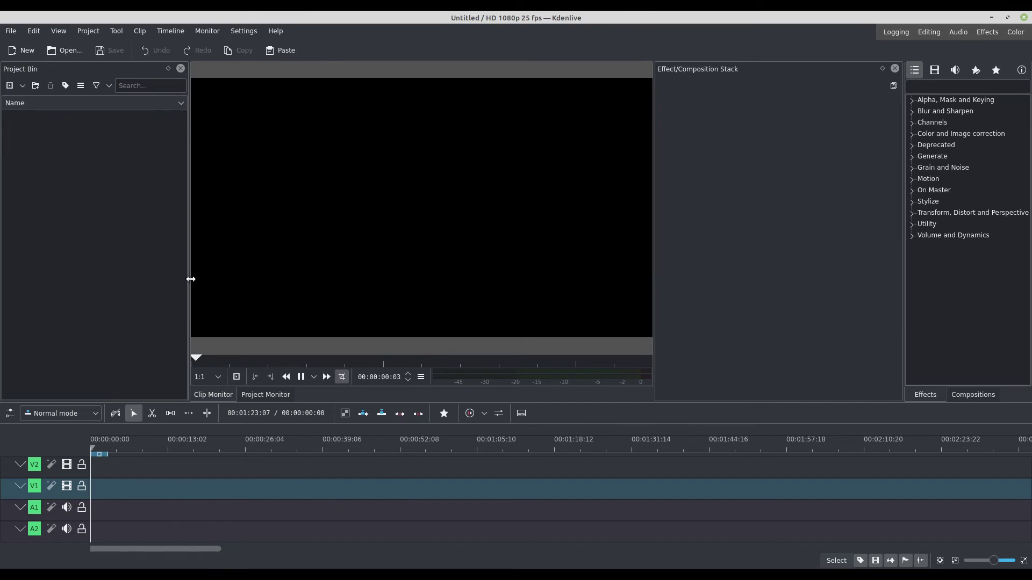
drag(180, 279, 169, 279)
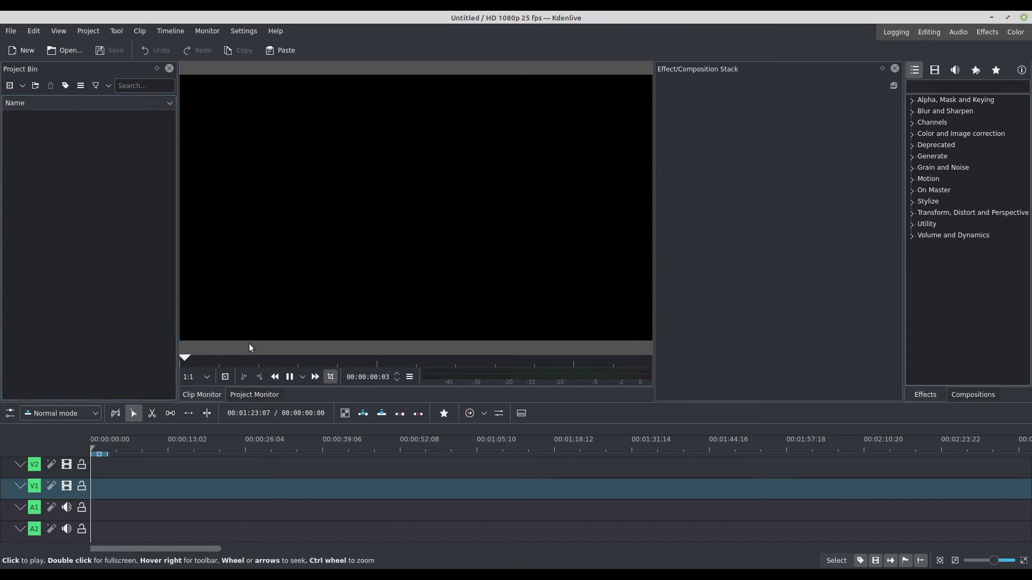
Set a zone In point, switch to the Clip Monitor, and narrow the monitor slightly.
click(244, 377)
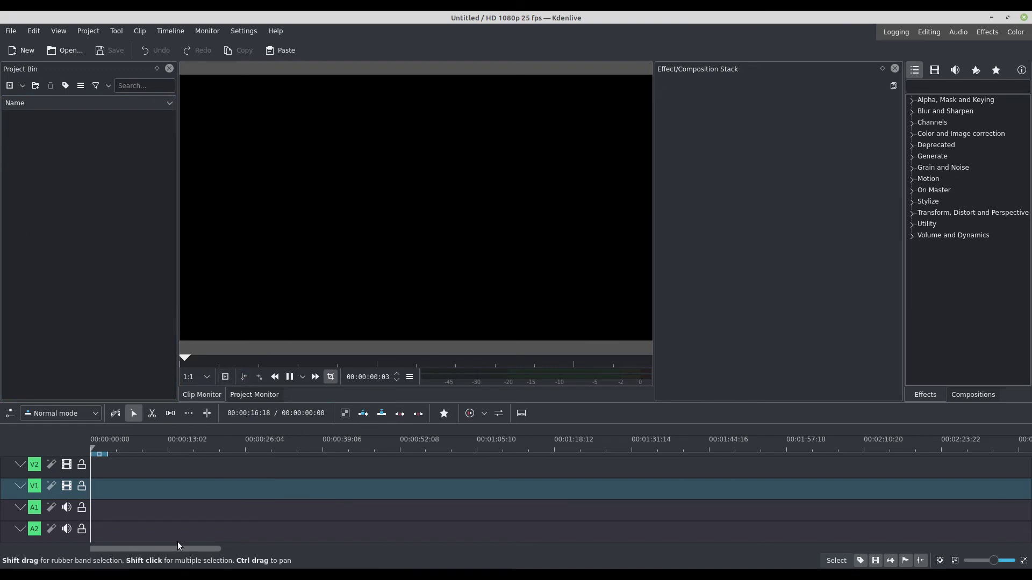
click(257, 395)
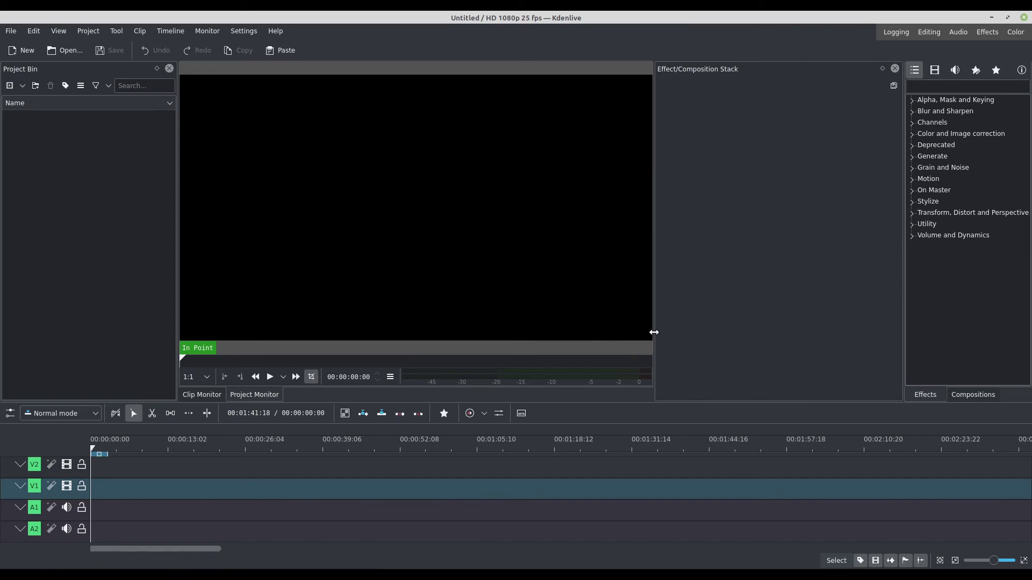
drag(652, 332, 646, 332)
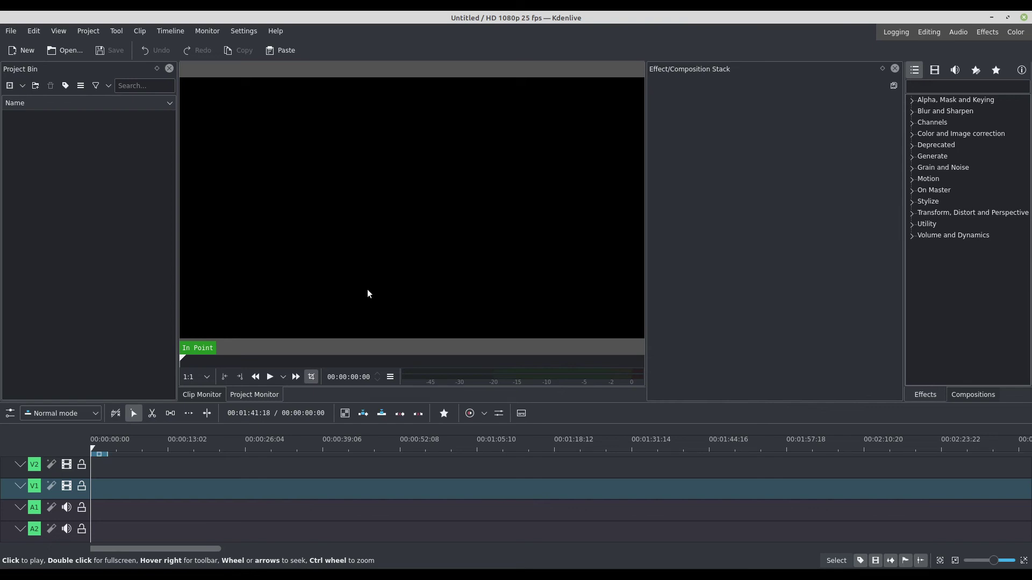
Apply the Krita darker colour theme, then Krita dark, and widen the monitor slightly.
click(248, 34)
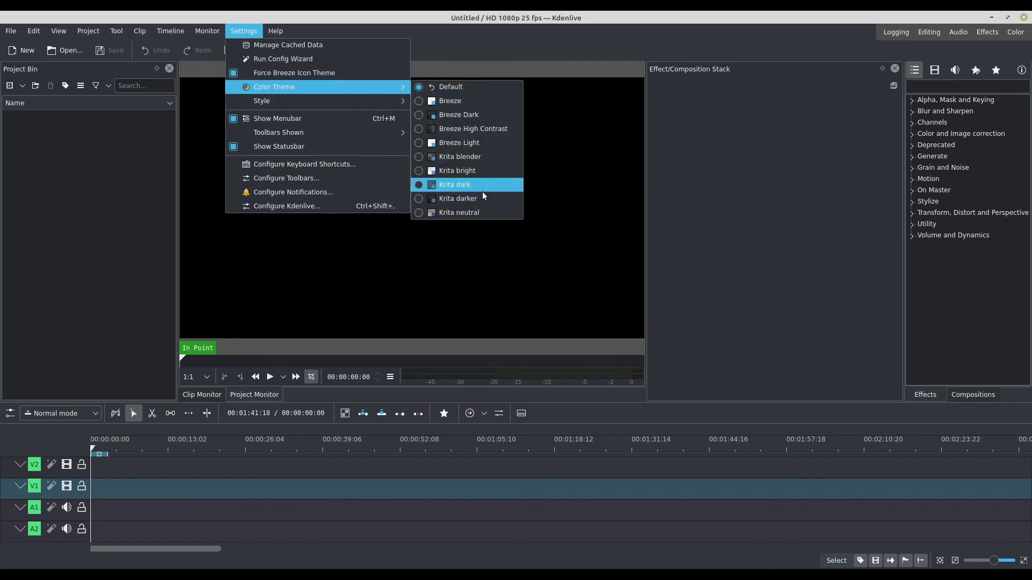
click(482, 199)
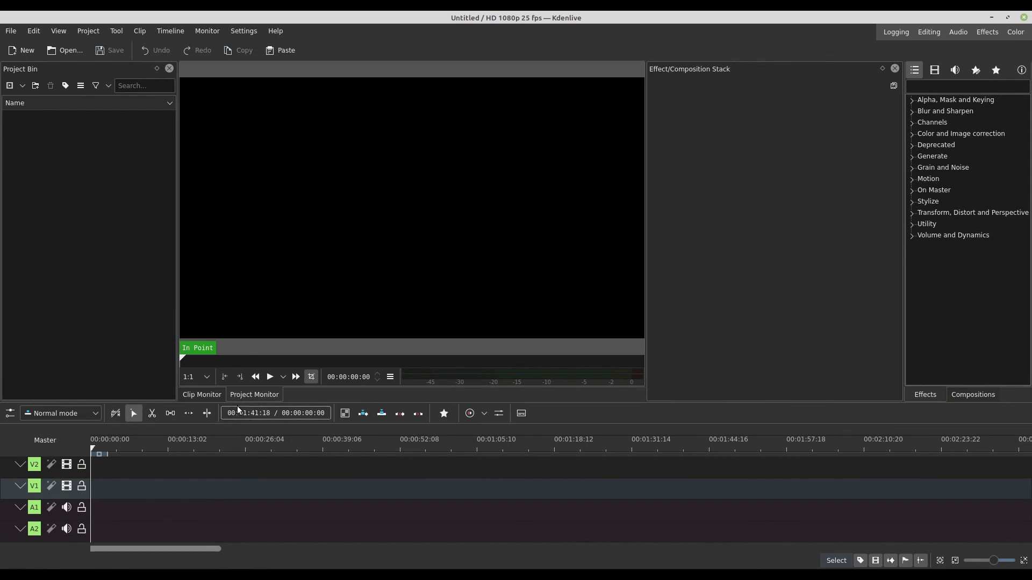
click(243, 33)
mouse_move(275, 86)
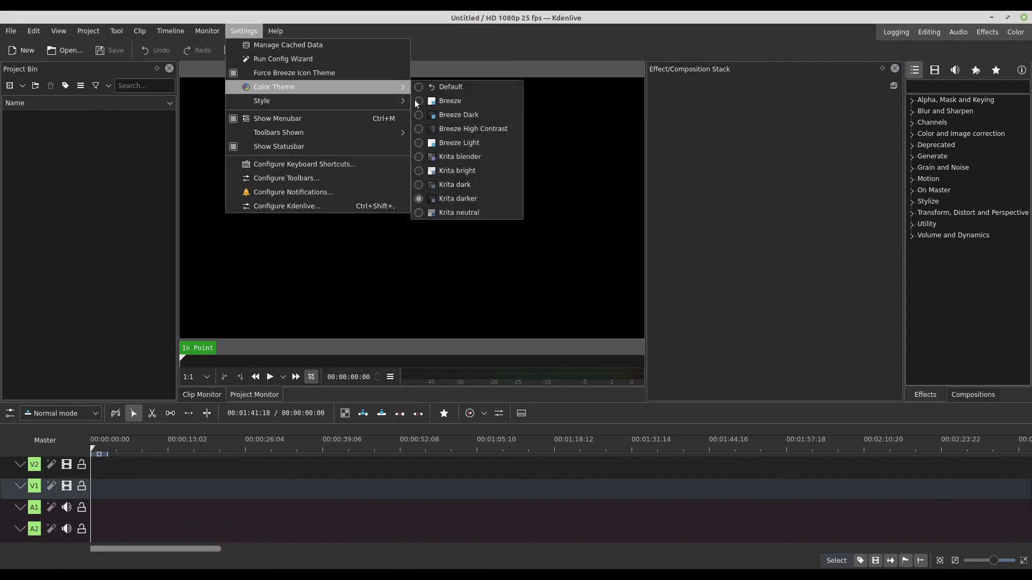
click(461, 187)
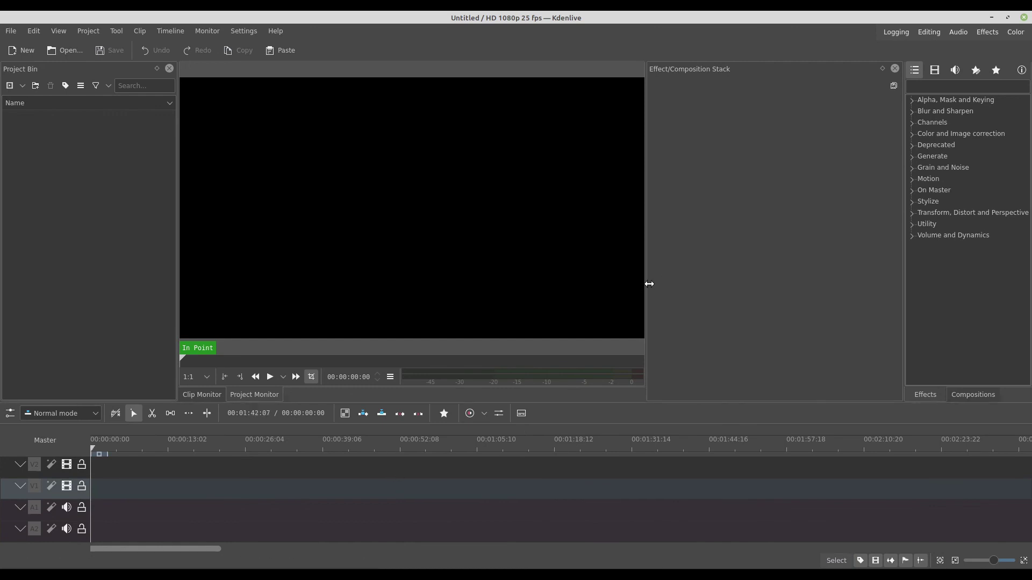
drag(645, 286, 661, 287)
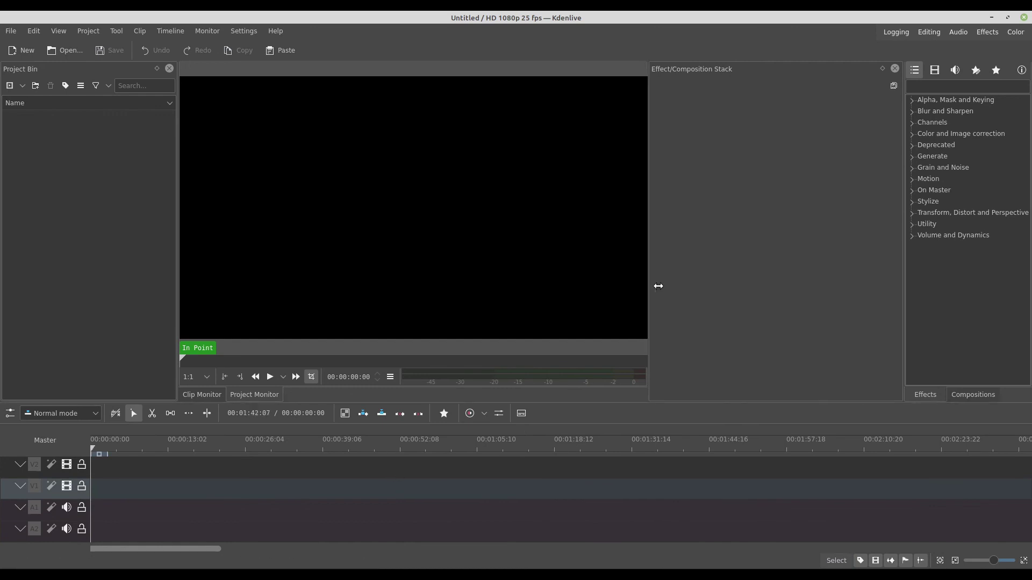